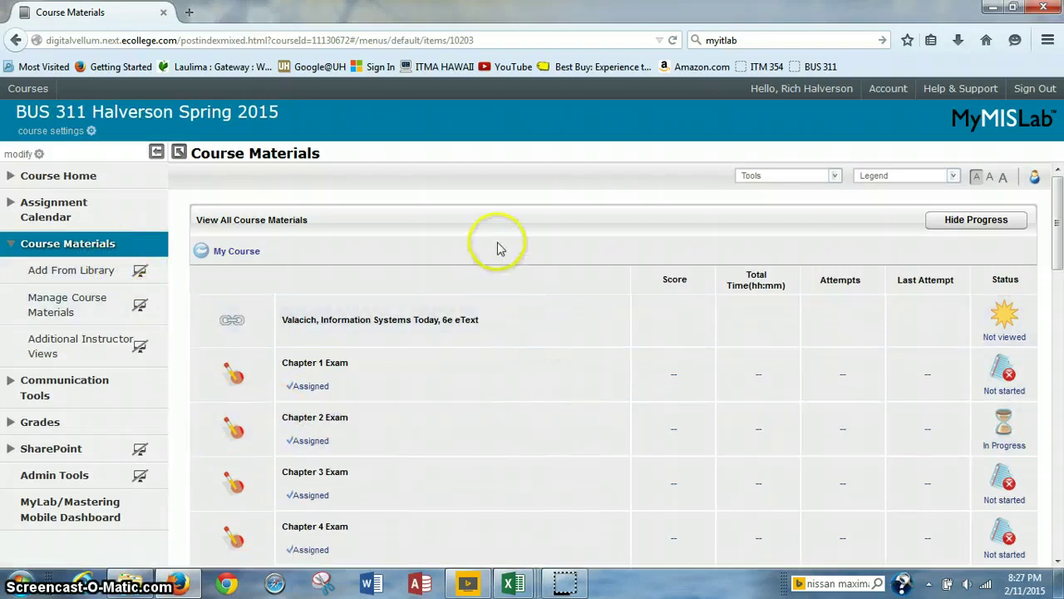
Open the Project 3 (Excel Ch 3 - Visualizing Data) assignment from the course materials list
scroll(532, 247, down, 1)
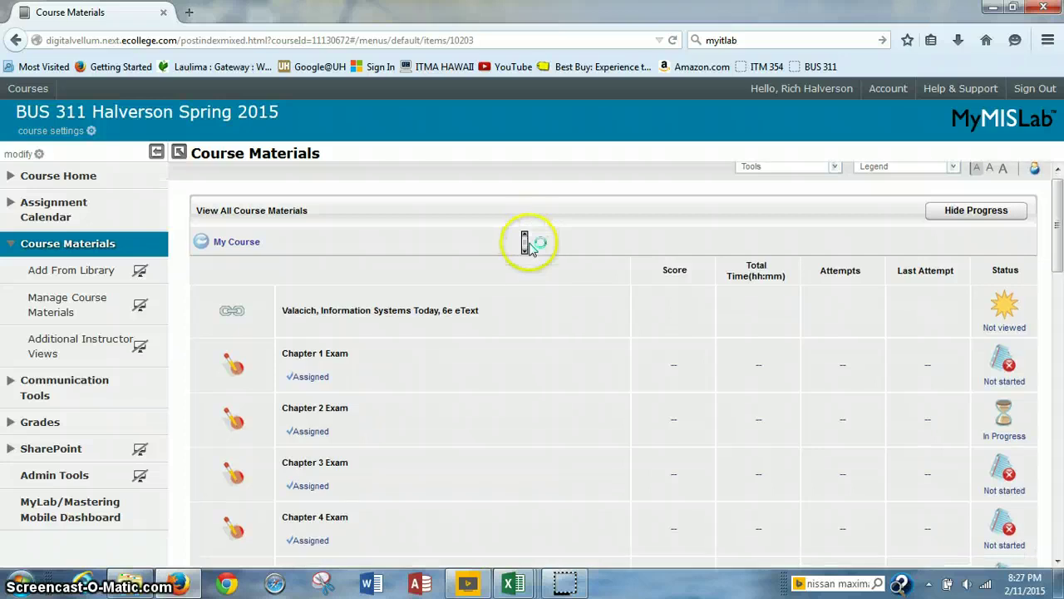
scroll(532, 247, down, 1)
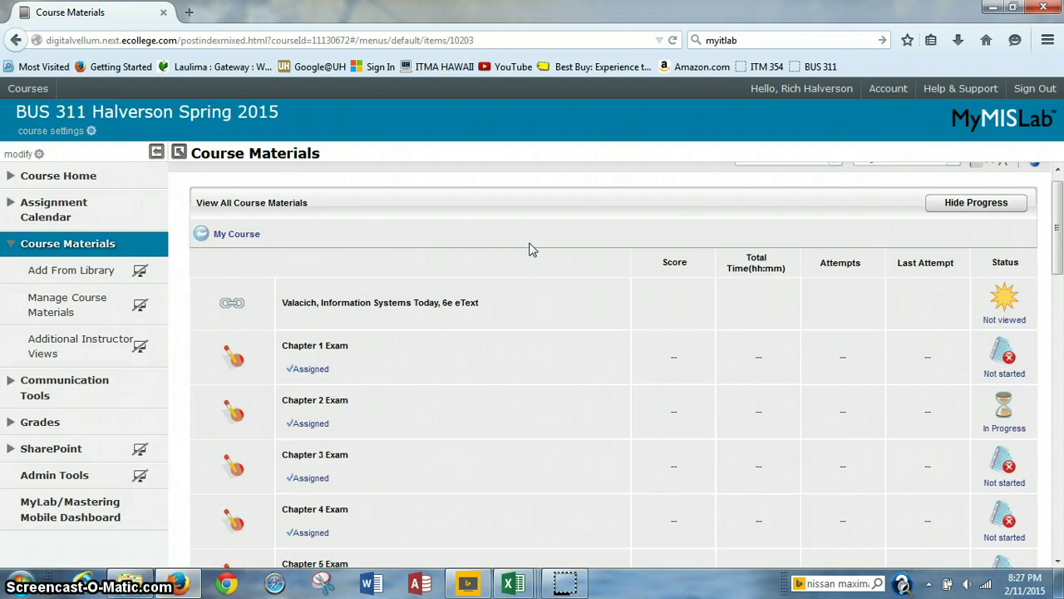
scroll(532, 250, down, 5)
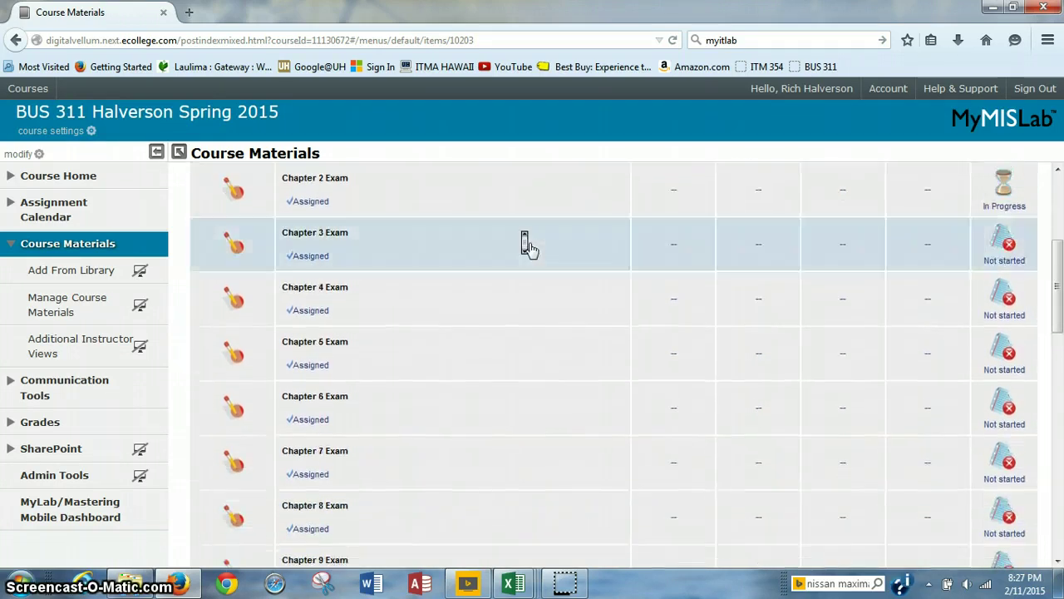
scroll(530, 247, down, 10)
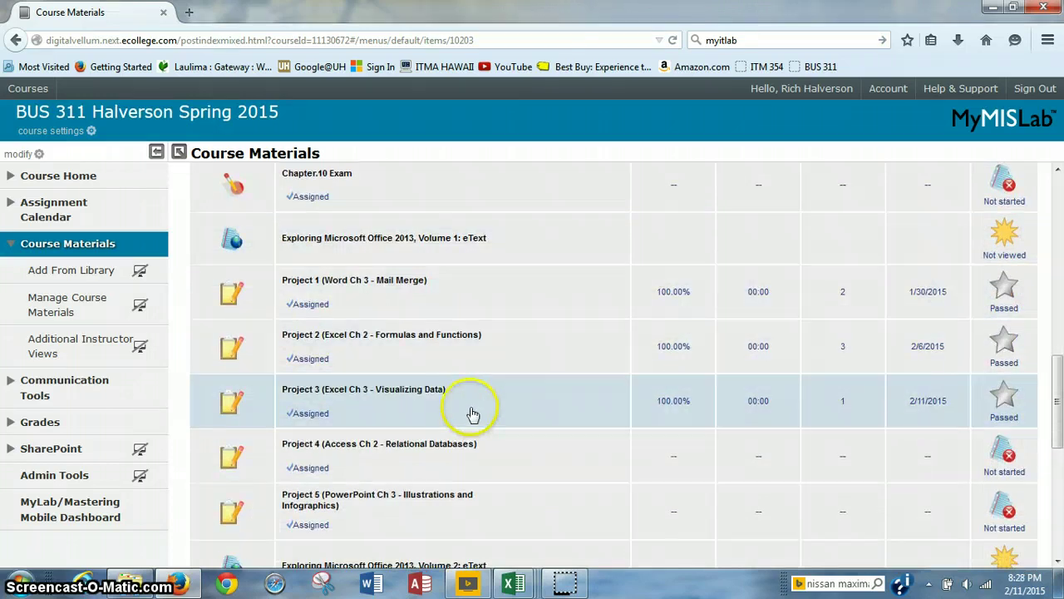
mouse_move(444, 386)
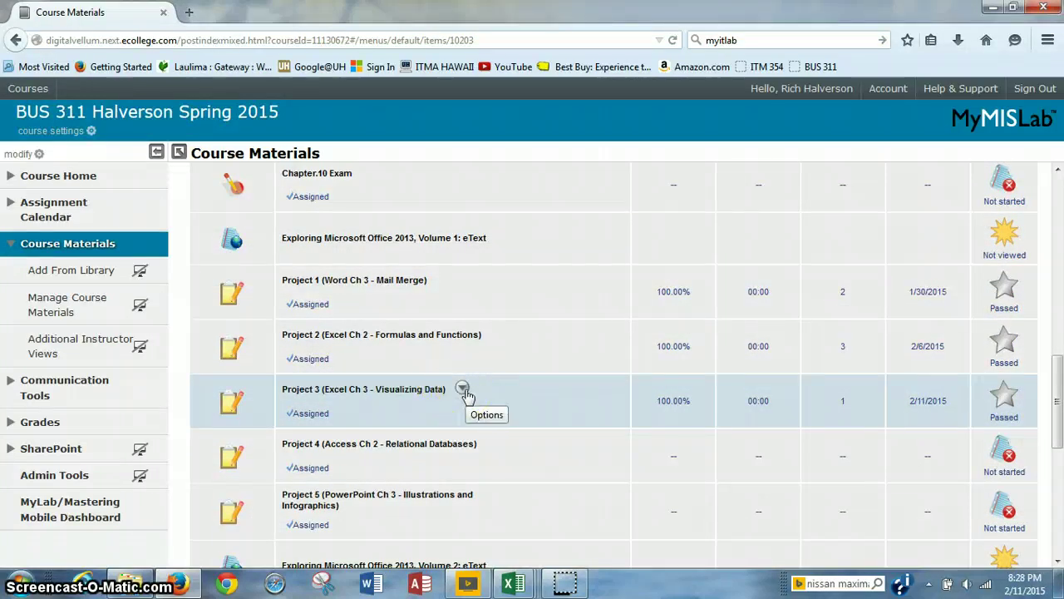
click(464, 389)
click(474, 409)
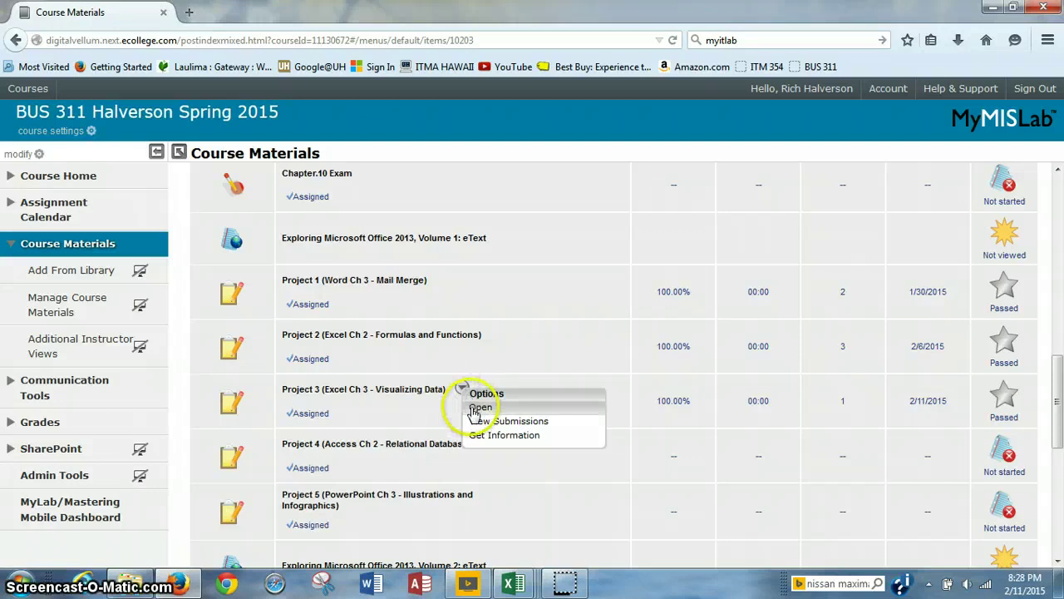
click(474, 409)
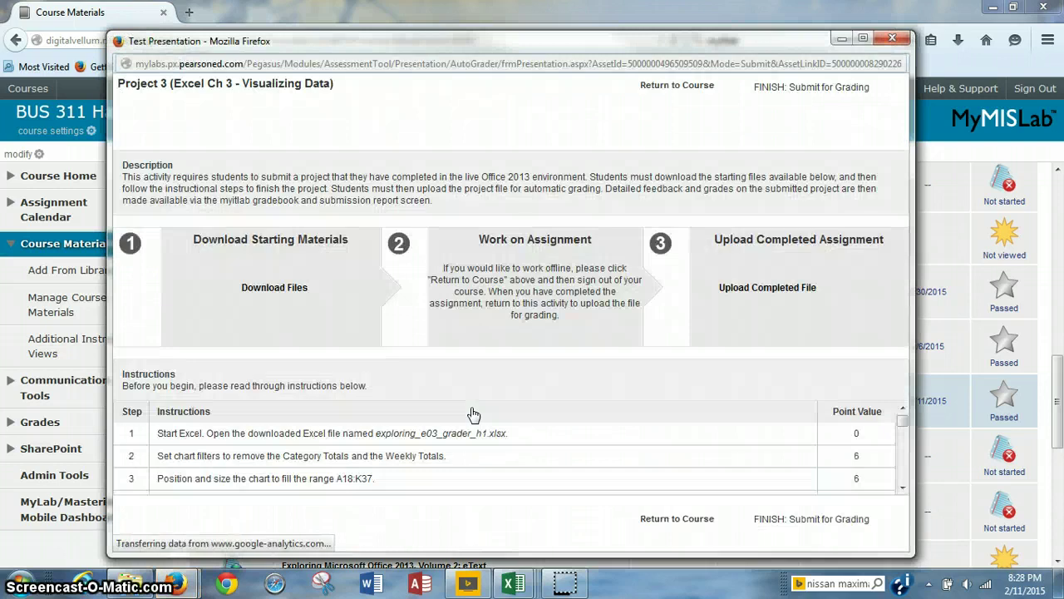
Download the project's starting files, E_CH03_EXPV1_H1_Instructions.docx and exploring_e03_grader_h1.xlsx
click(260, 291)
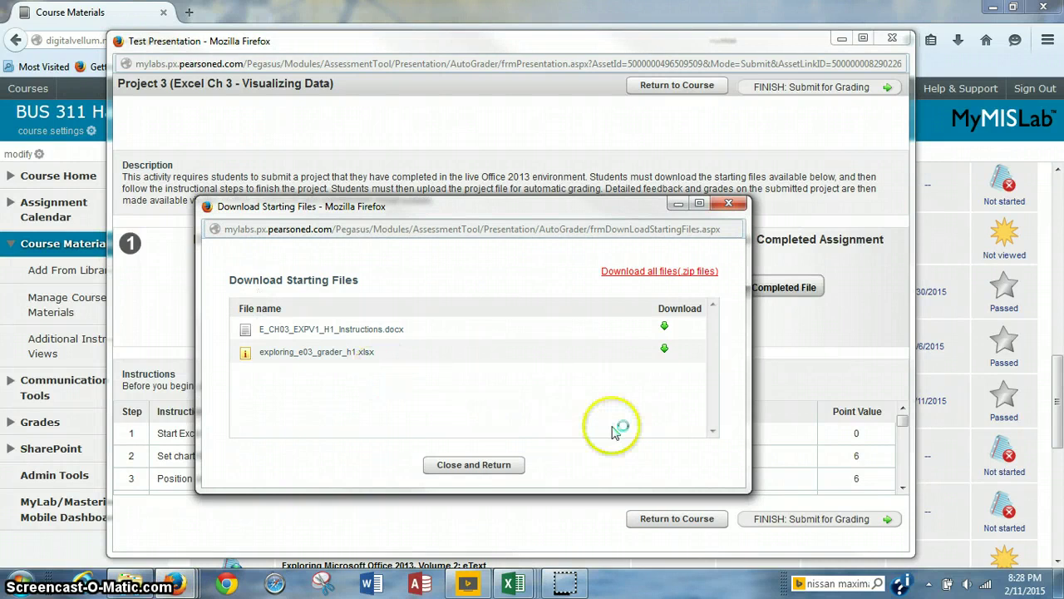
click(677, 276)
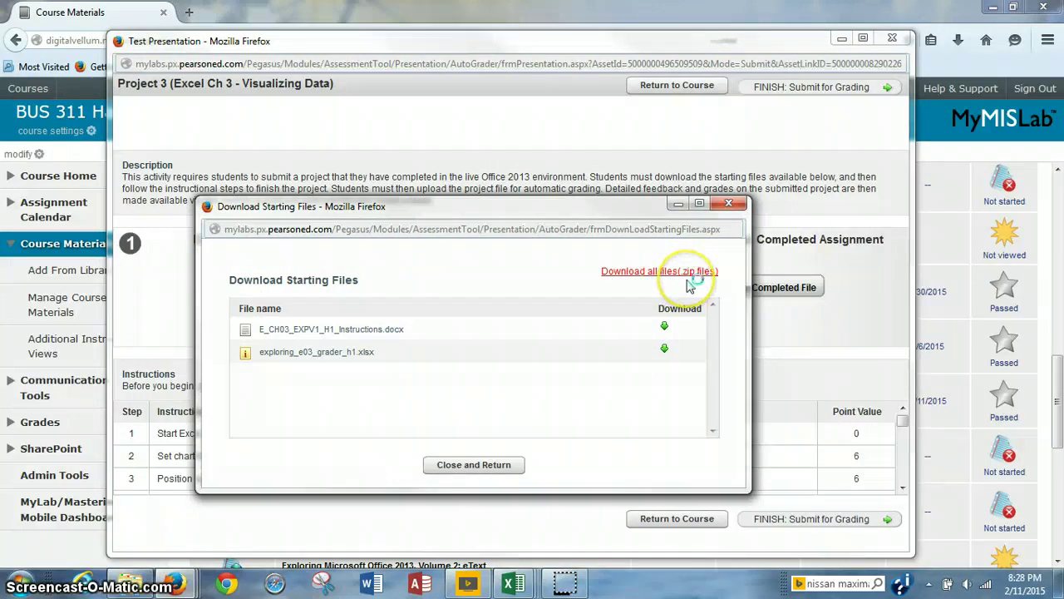
click(665, 349)
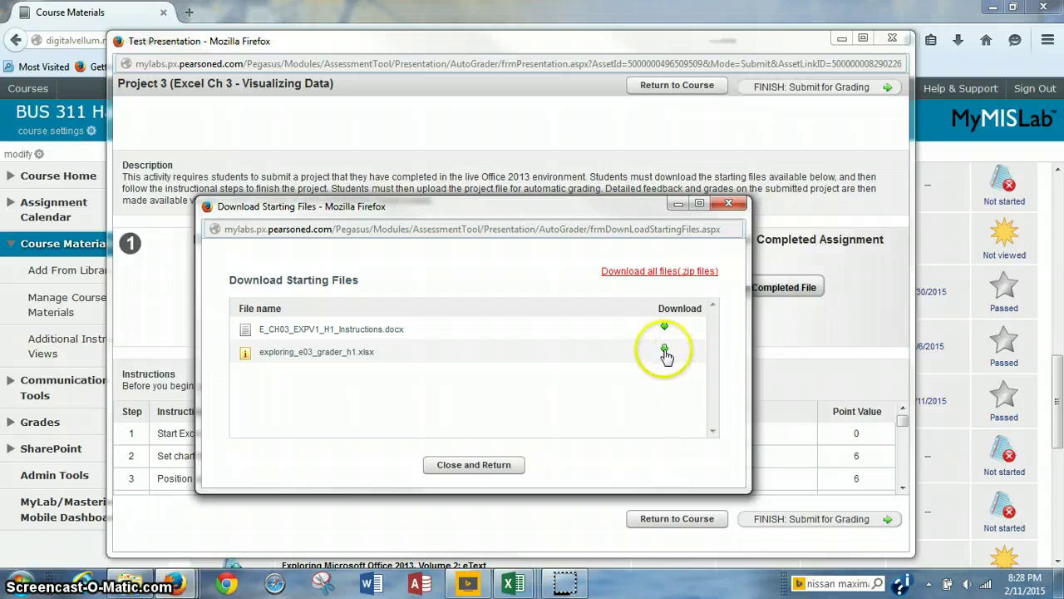
click(660, 328)
click(664, 350)
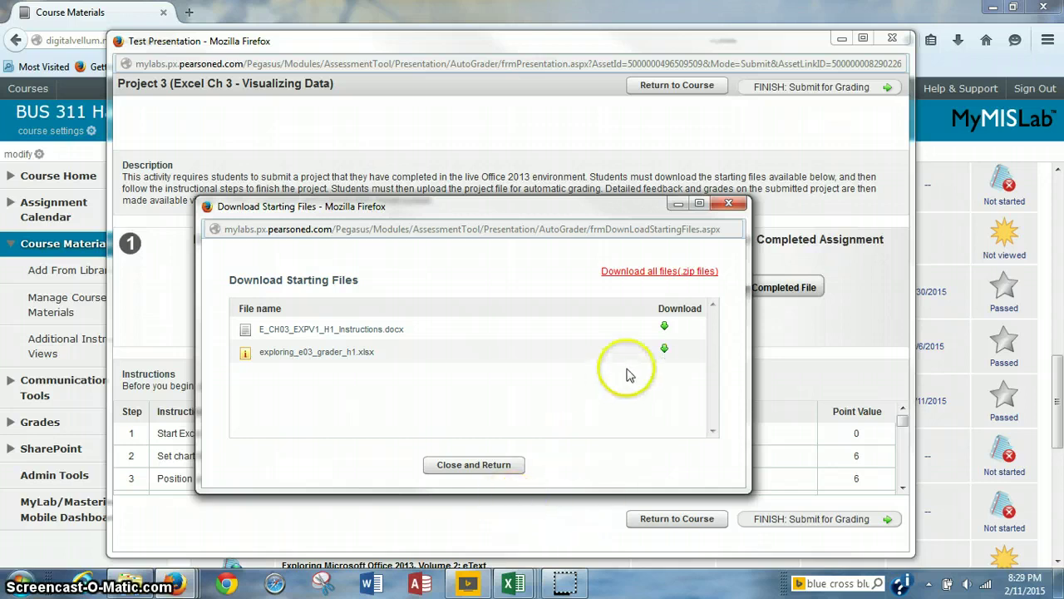
Close the starting files window and return to the course, agreeing to close the grader activity
click(483, 468)
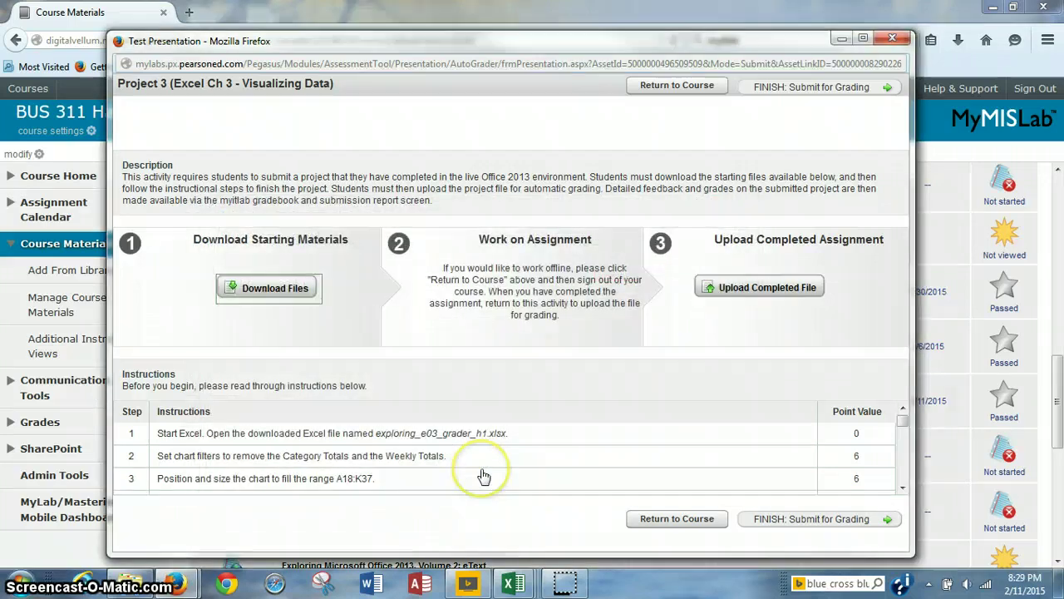
click(680, 524)
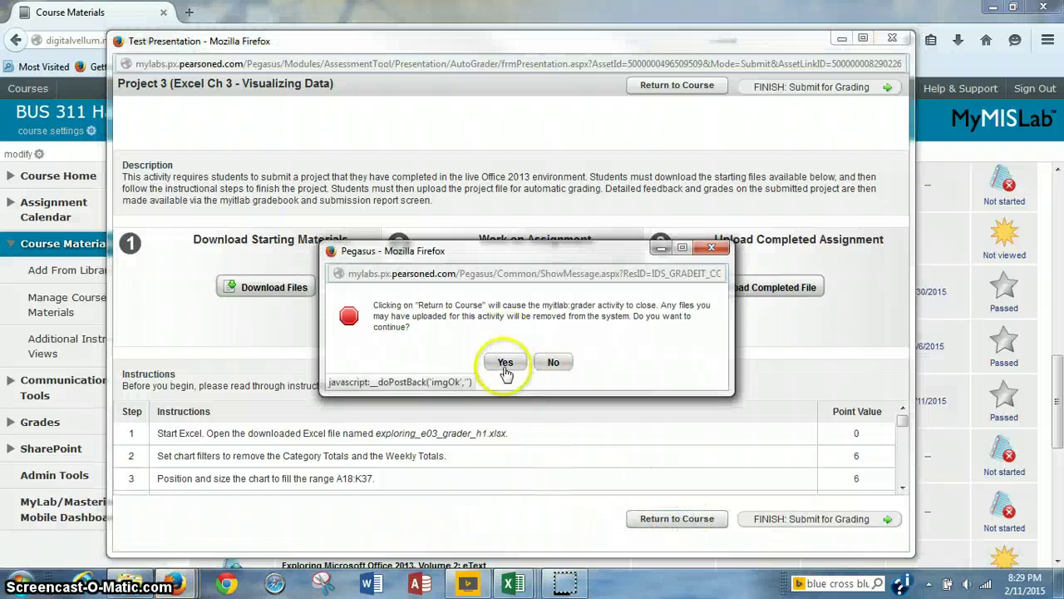
click(505, 366)
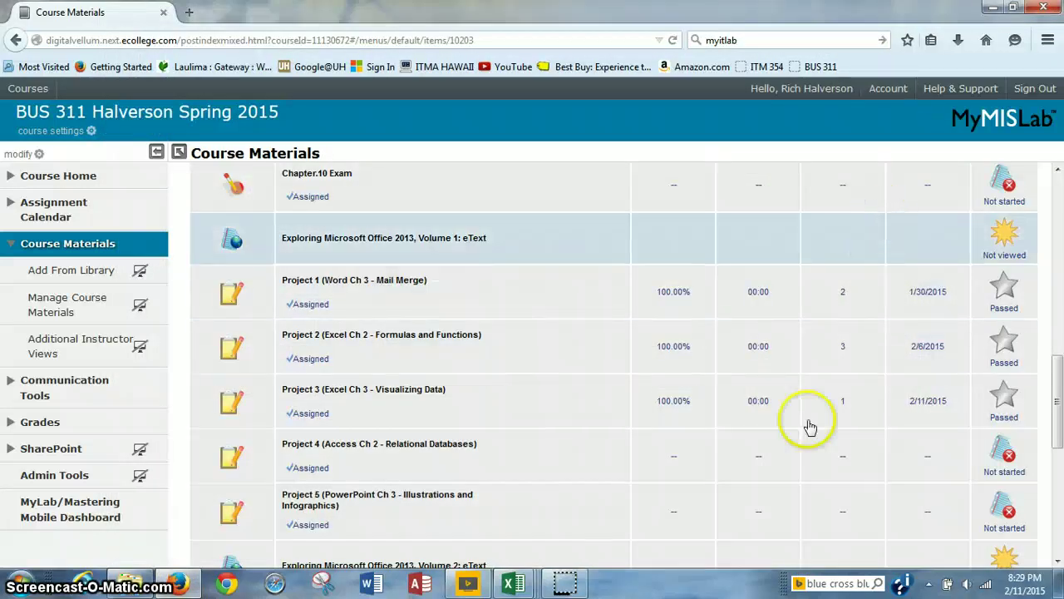
Switch to the exploring_e03_grader_h1.xlsx workbook in Excel and deselect the Category Totals series in the chart's filters
click(513, 583)
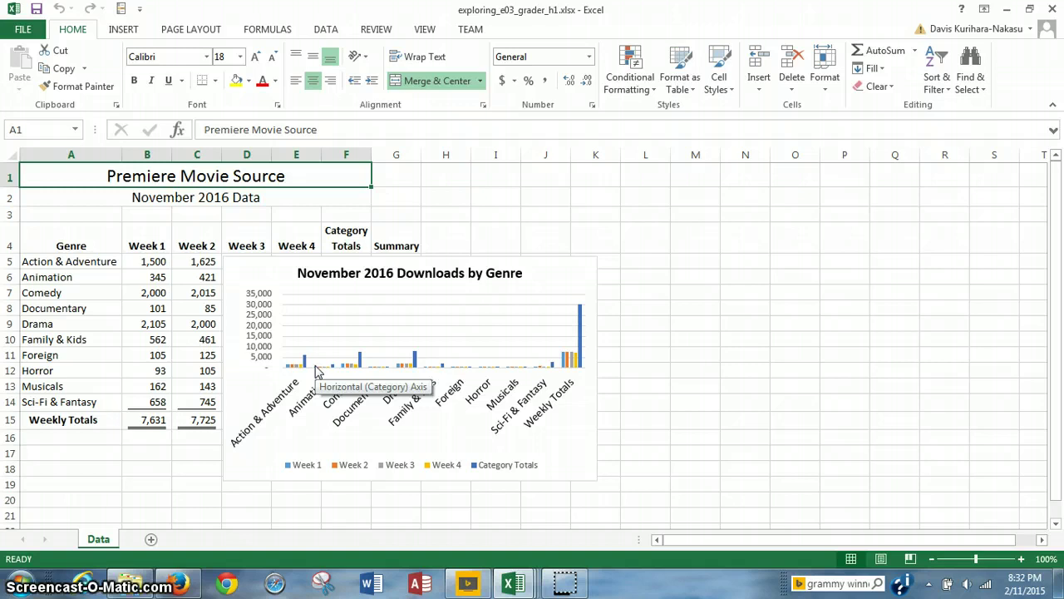
click(562, 274)
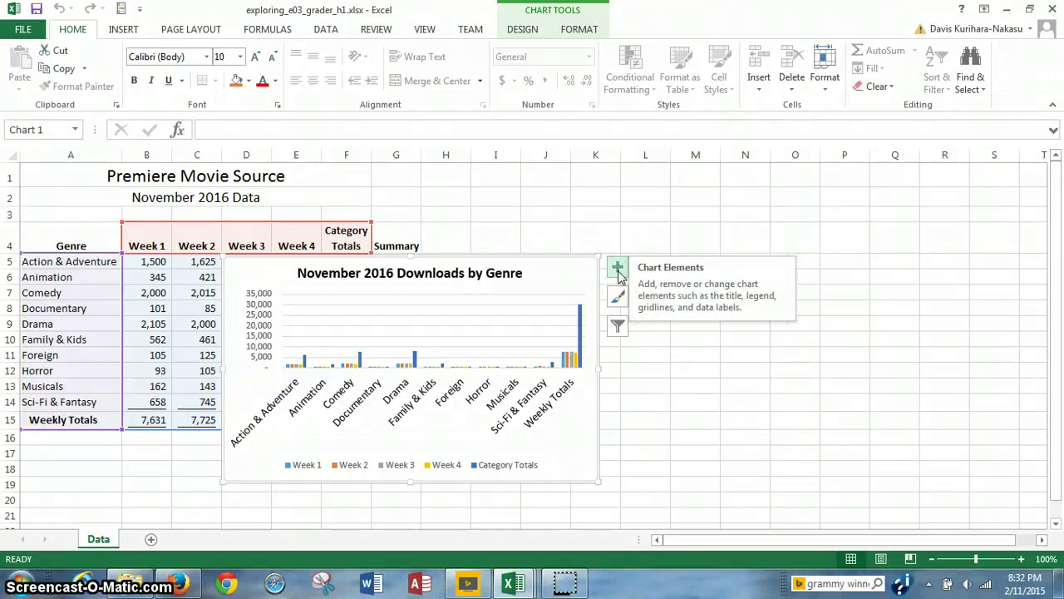
click(619, 301)
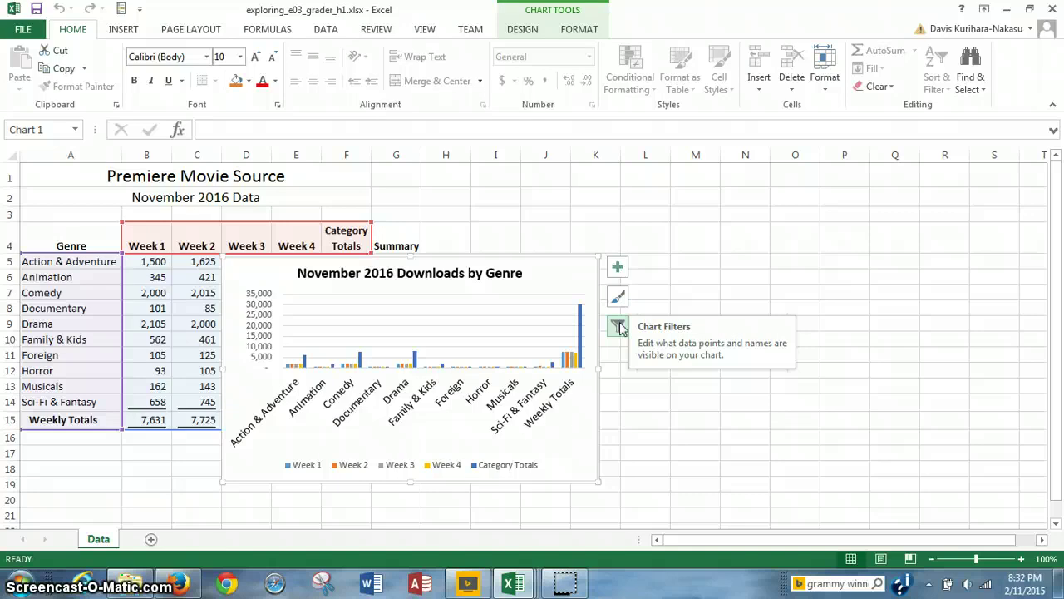
click(619, 327)
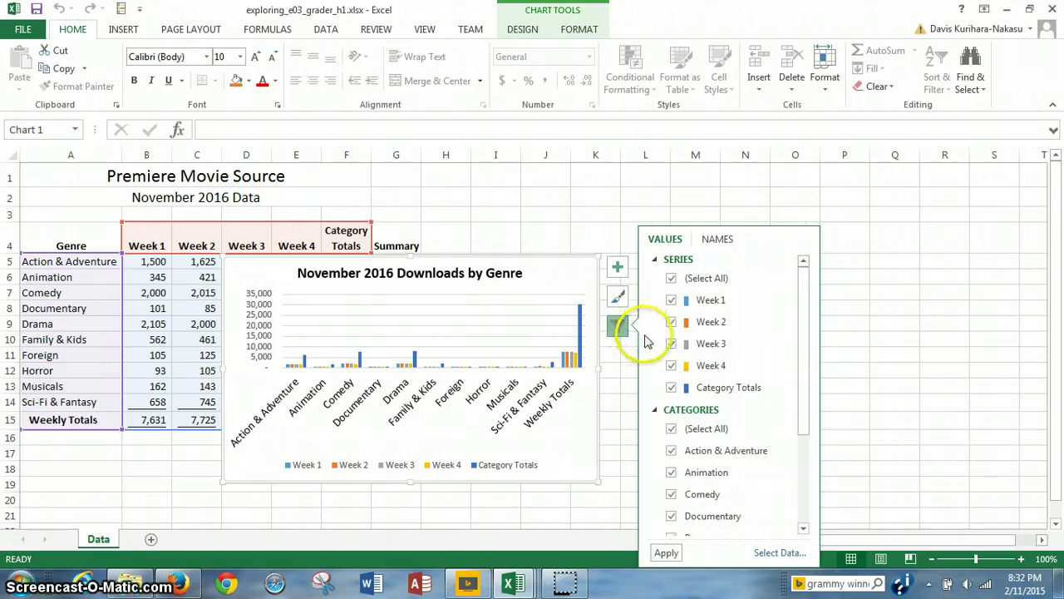
click(671, 388)
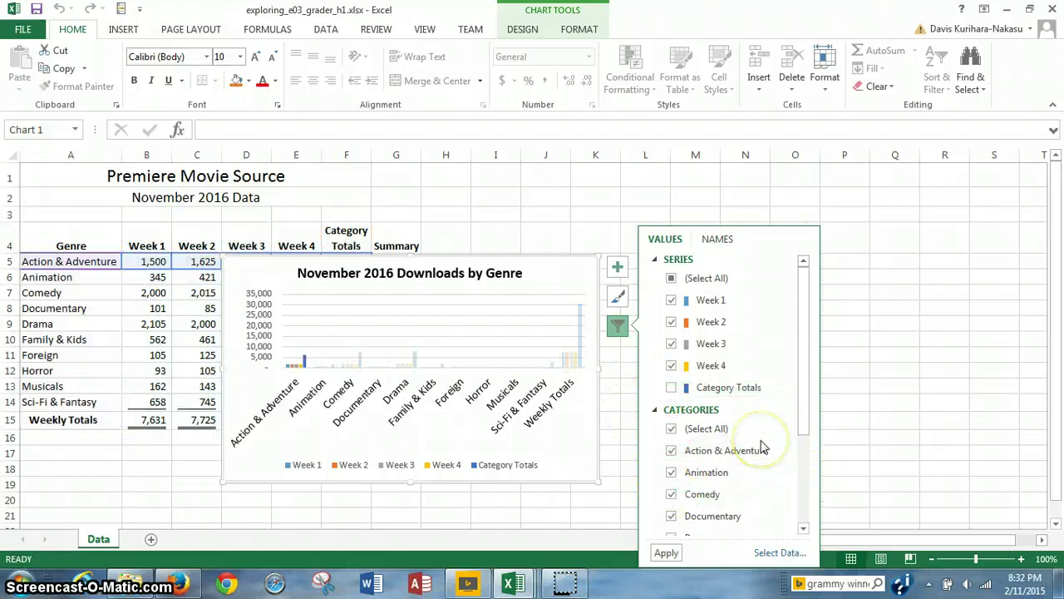
Deselect the Weekly Totals category in the chart filters and apply the filters to the chart
scroll(760, 447, down, 3)
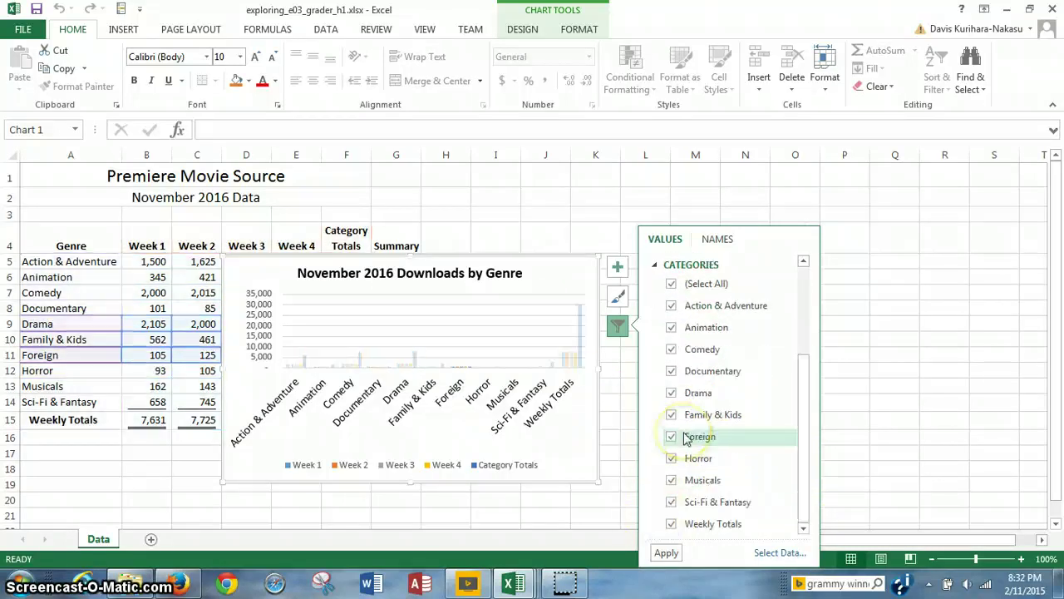
click(671, 524)
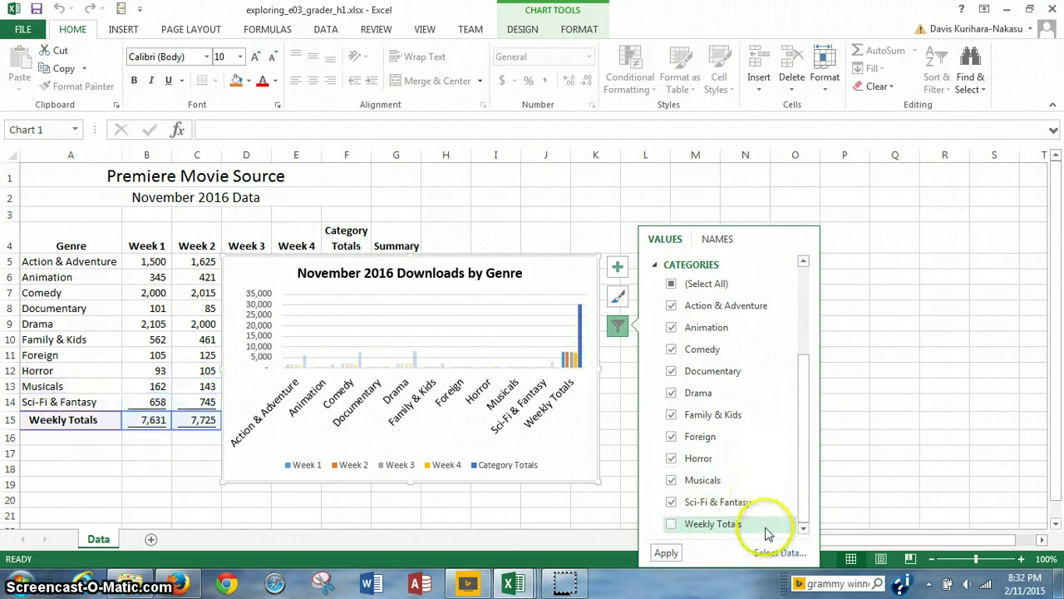
scroll(767, 530, up, 3)
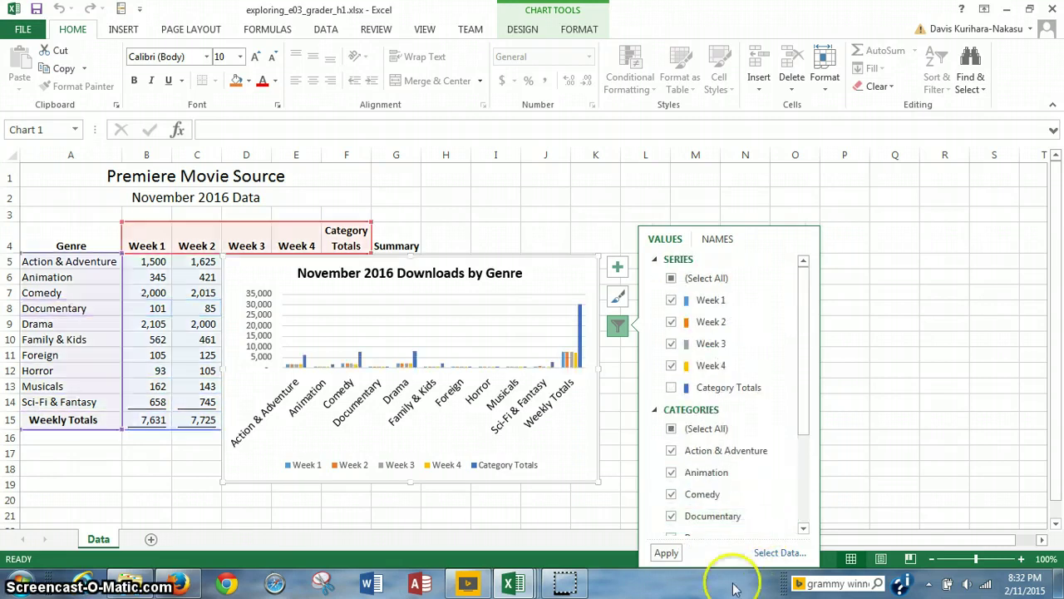
click(668, 553)
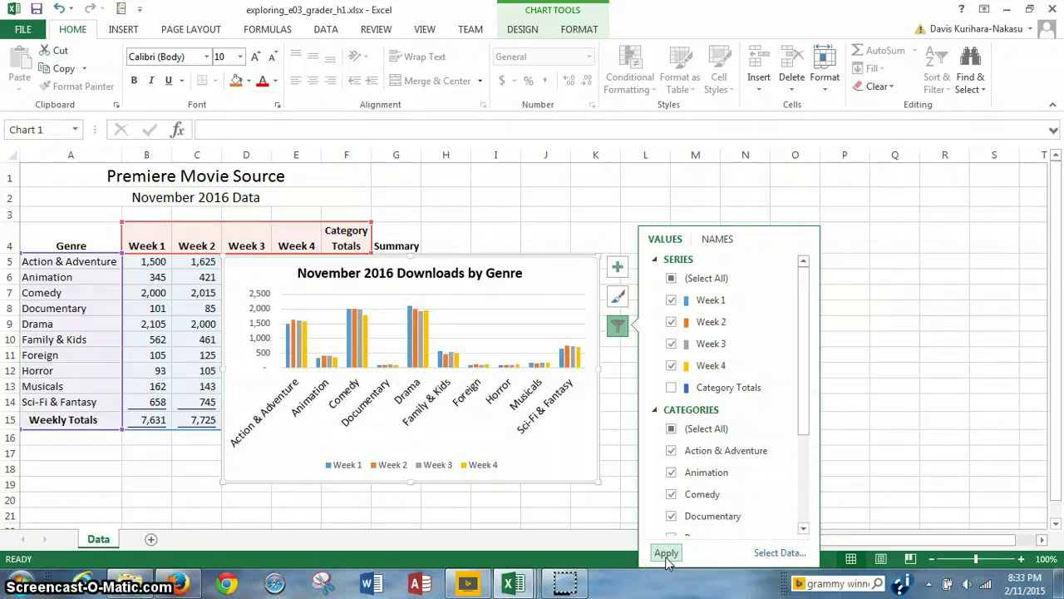
click(666, 558)
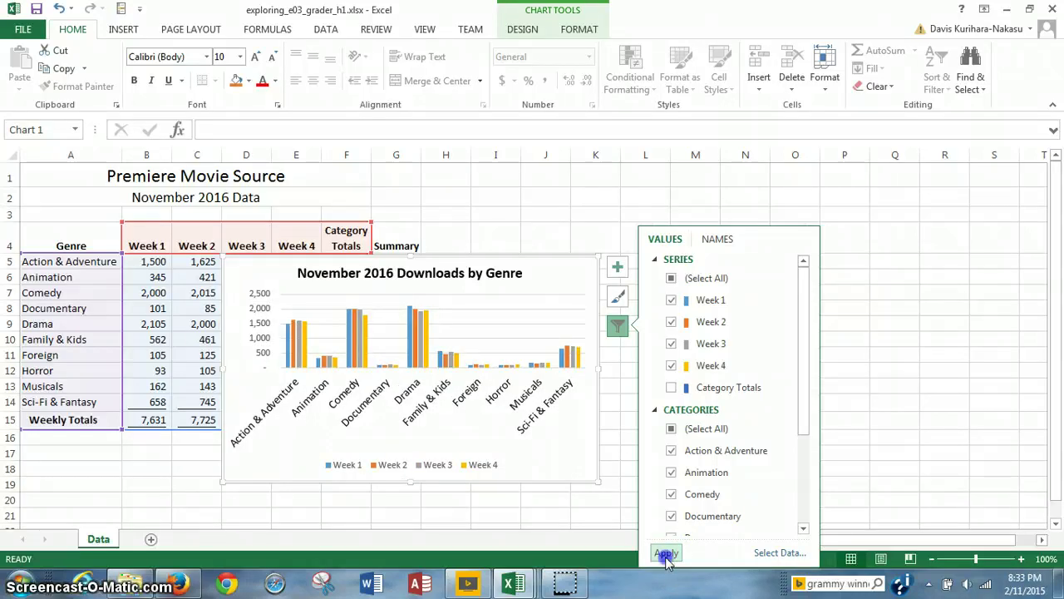
click(856, 465)
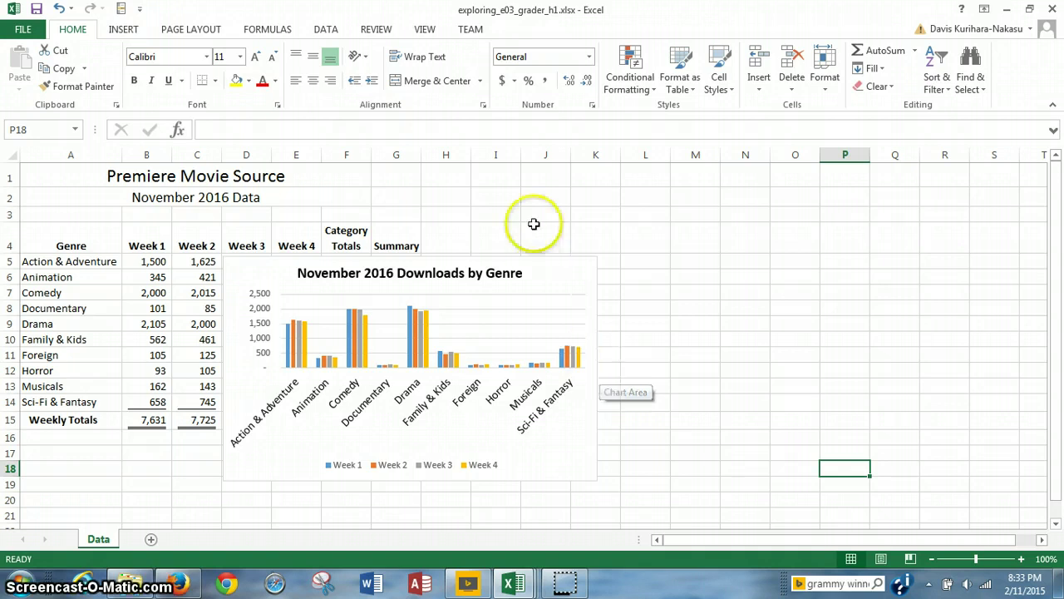
Move the November 2016 Downloads by Genre chart below the data and resize it to fill the range A18:K37
click(569, 267)
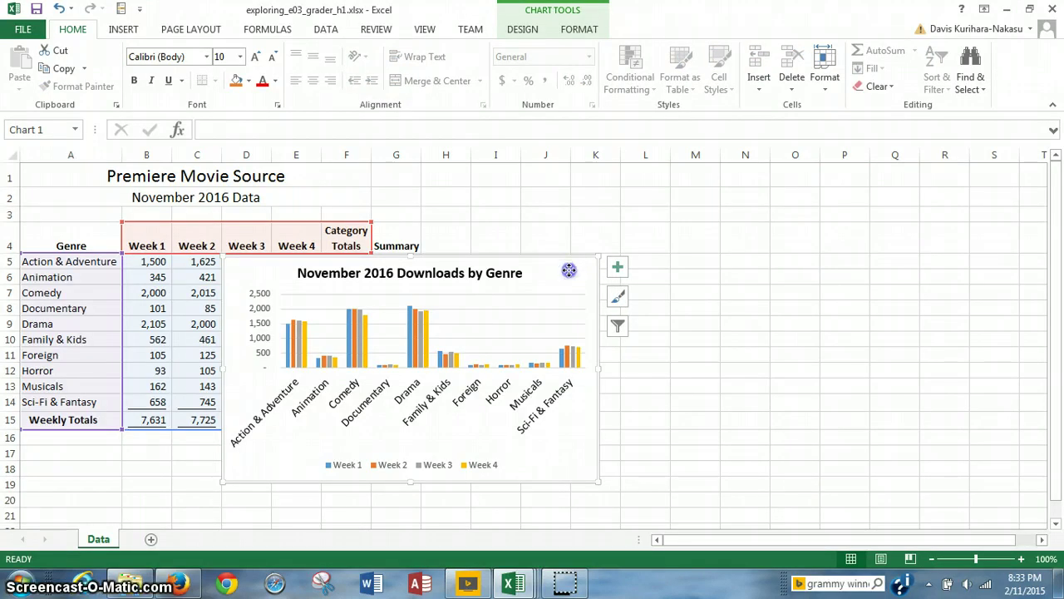
drag(569, 269, 363, 473)
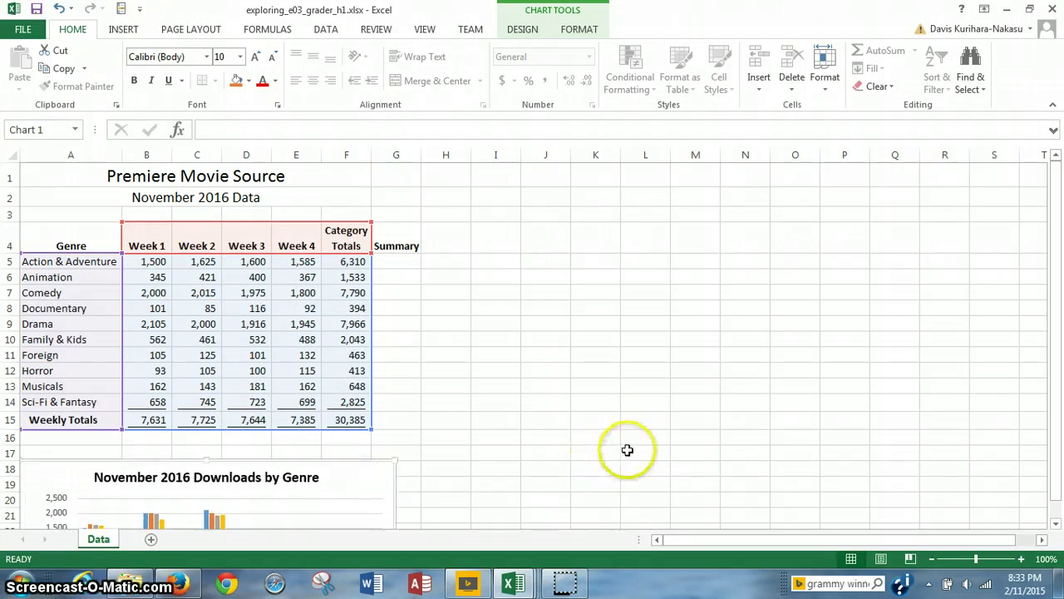
scroll(628, 450, down, 3)
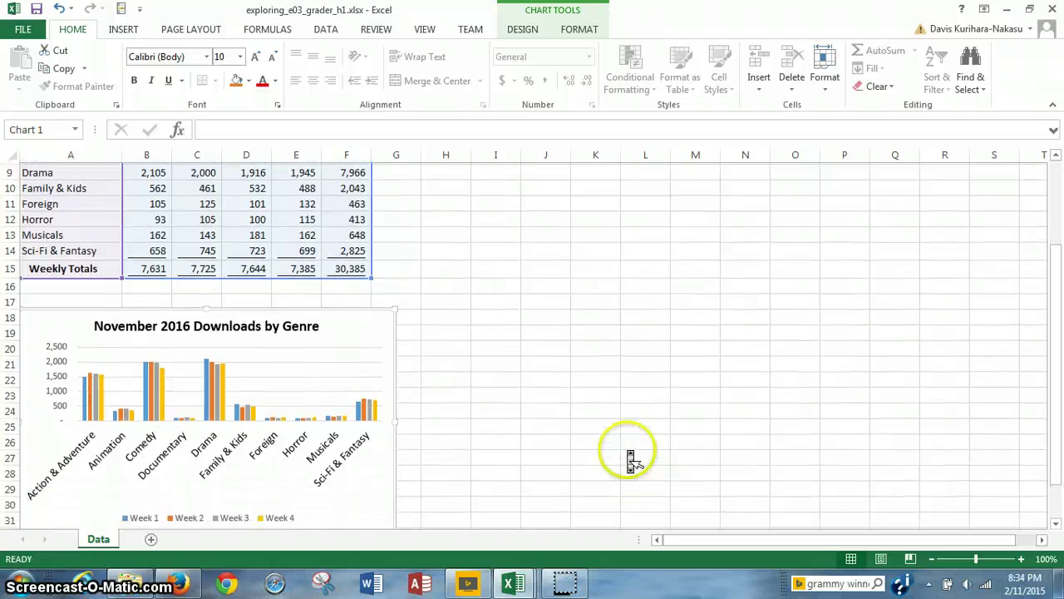
scroll(541, 368, down, 2)
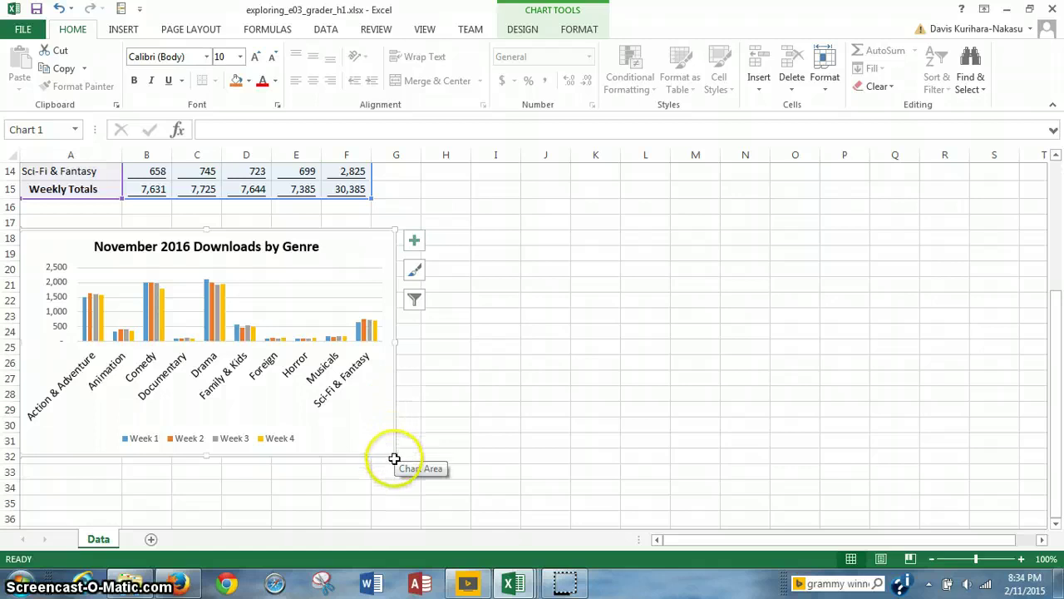
drag(394, 456, 619, 441)
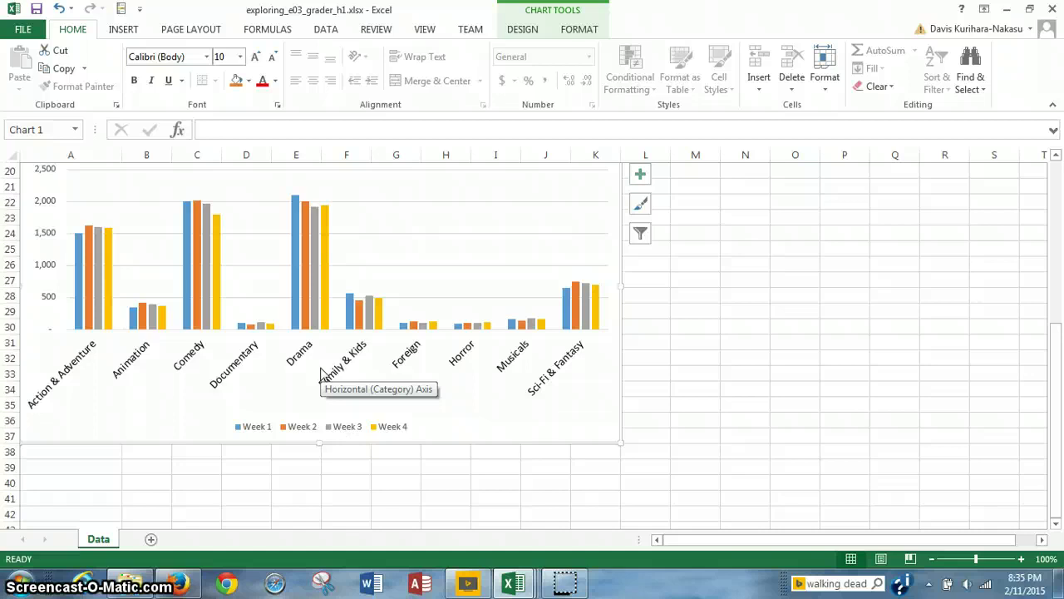
Switch the rows and columns of the downloads chart's data source so the weeks become the horizontal axis categories
click(506, 400)
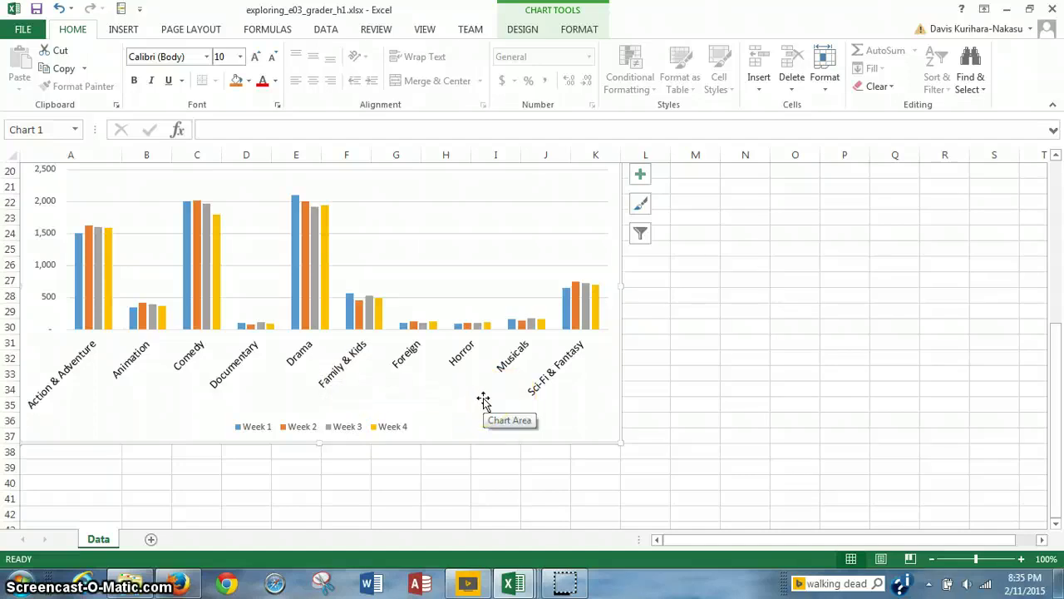
click(483, 400)
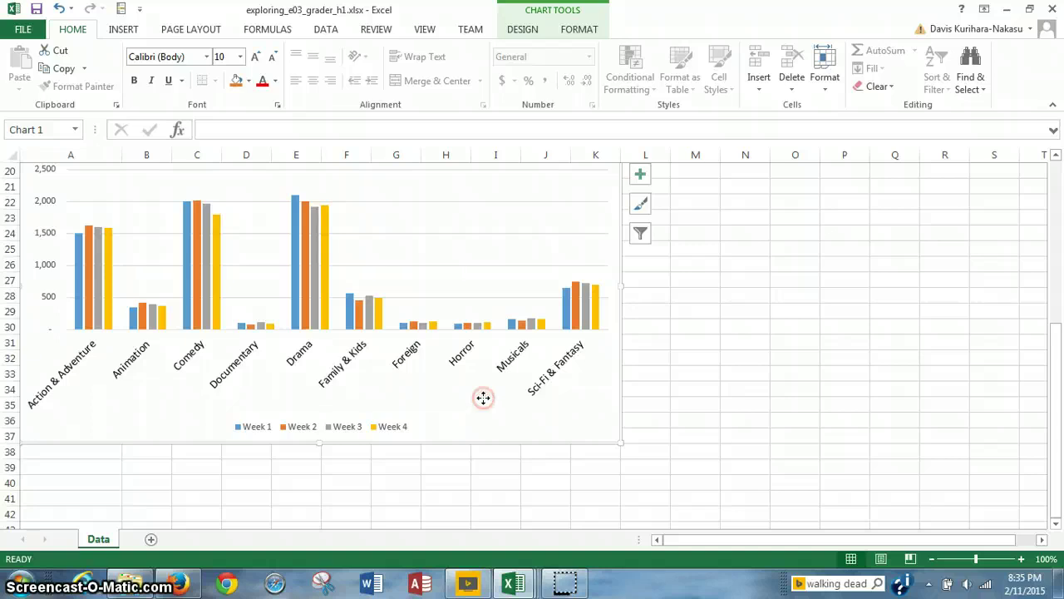
right_click(483, 399)
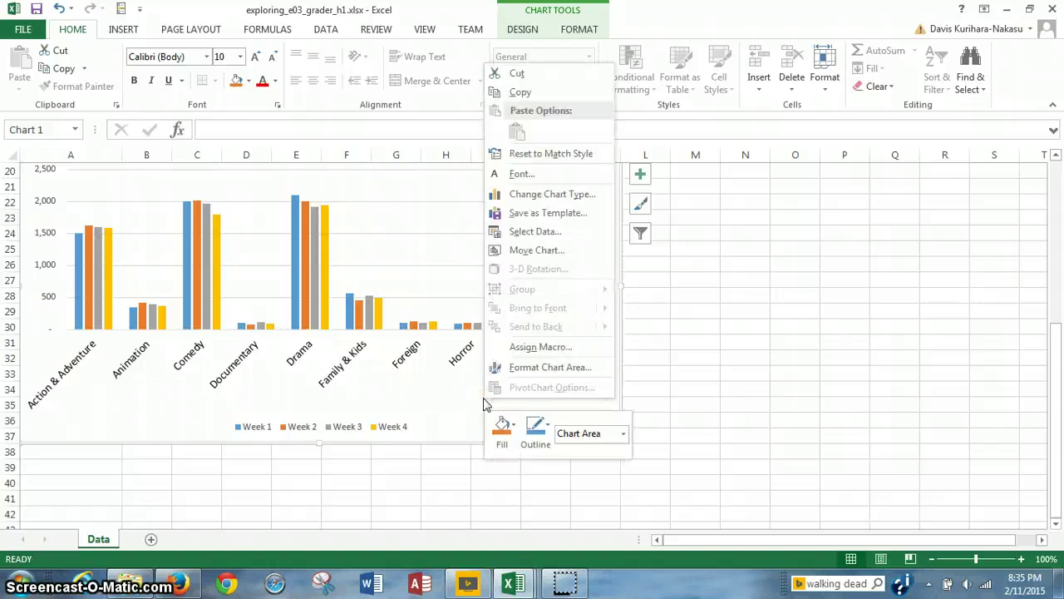
click(579, 234)
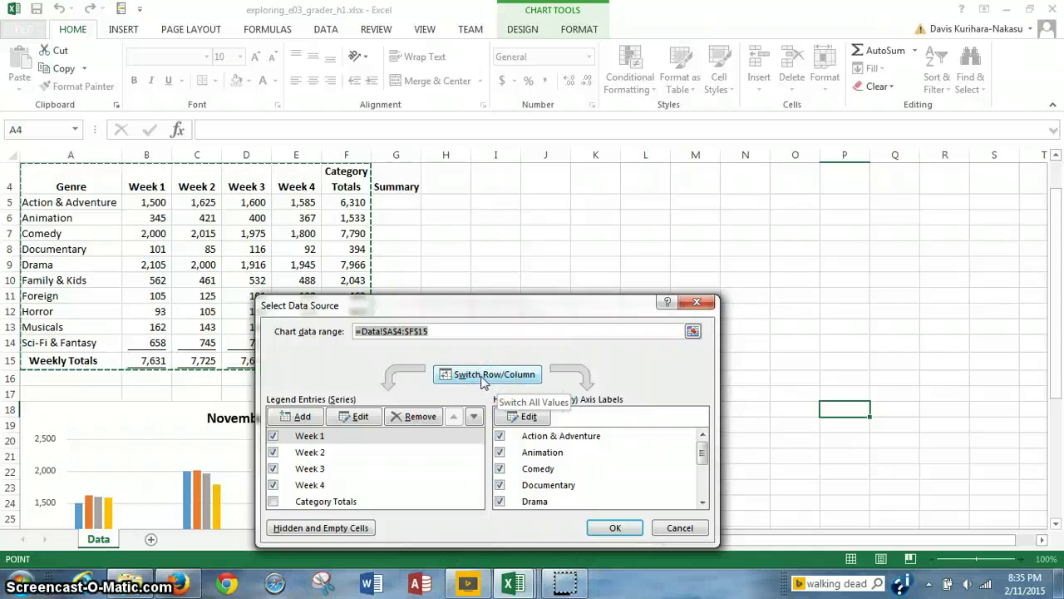
click(482, 380)
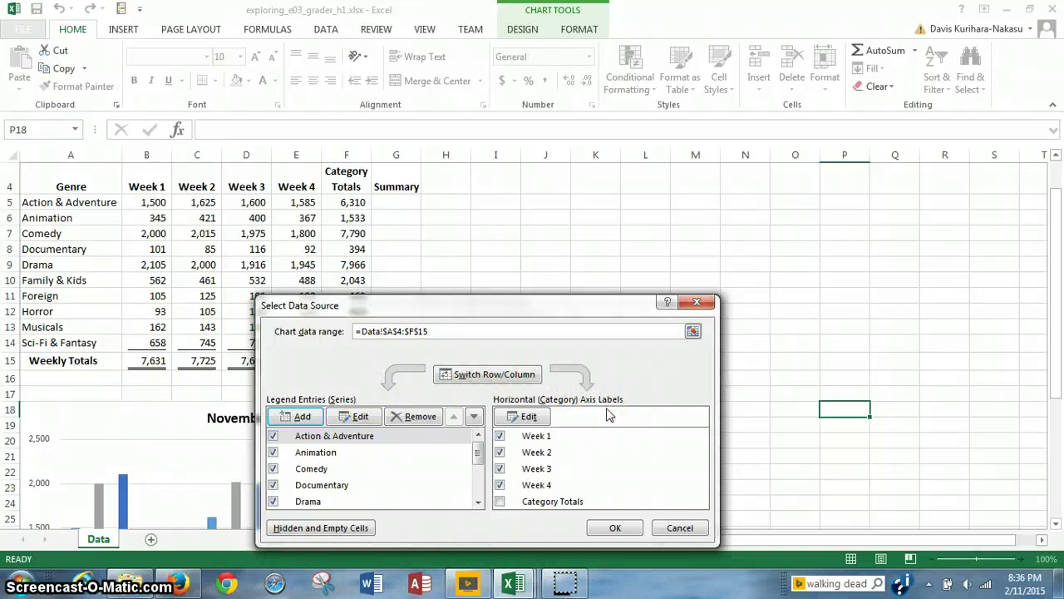
click(615, 528)
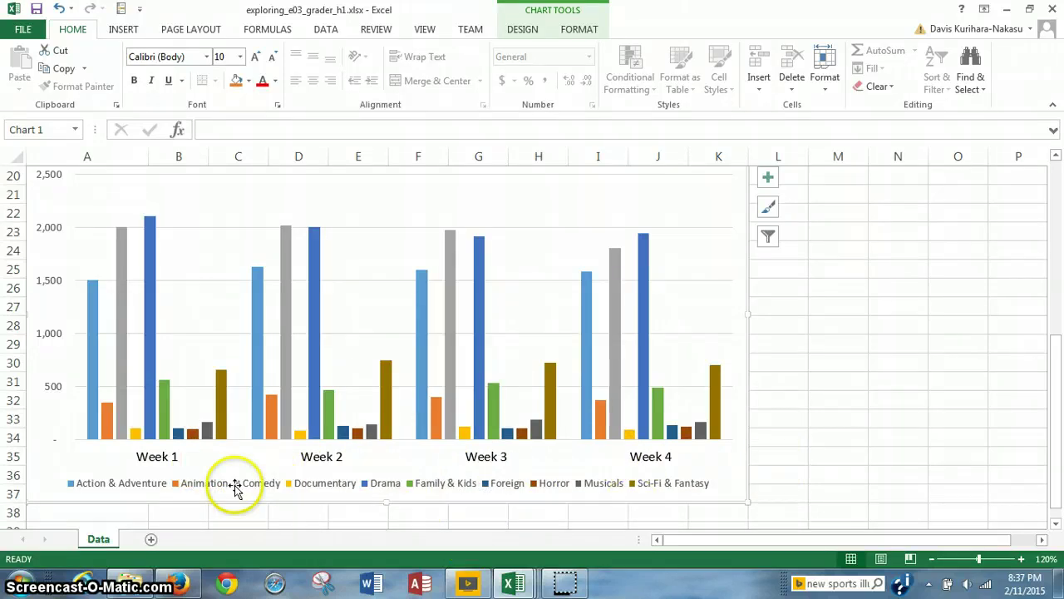
click(322, 484)
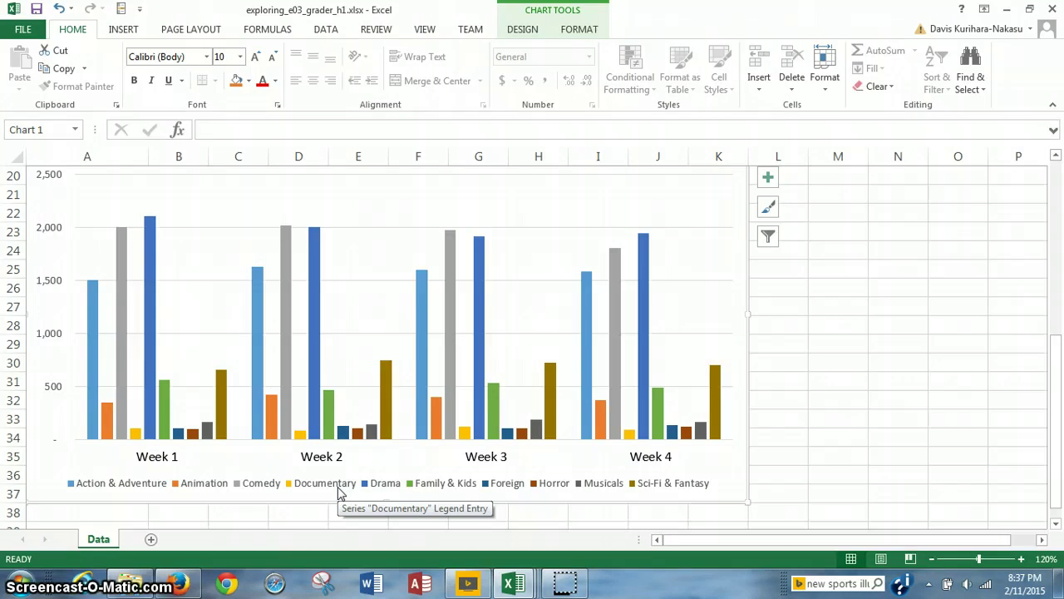
click(541, 206)
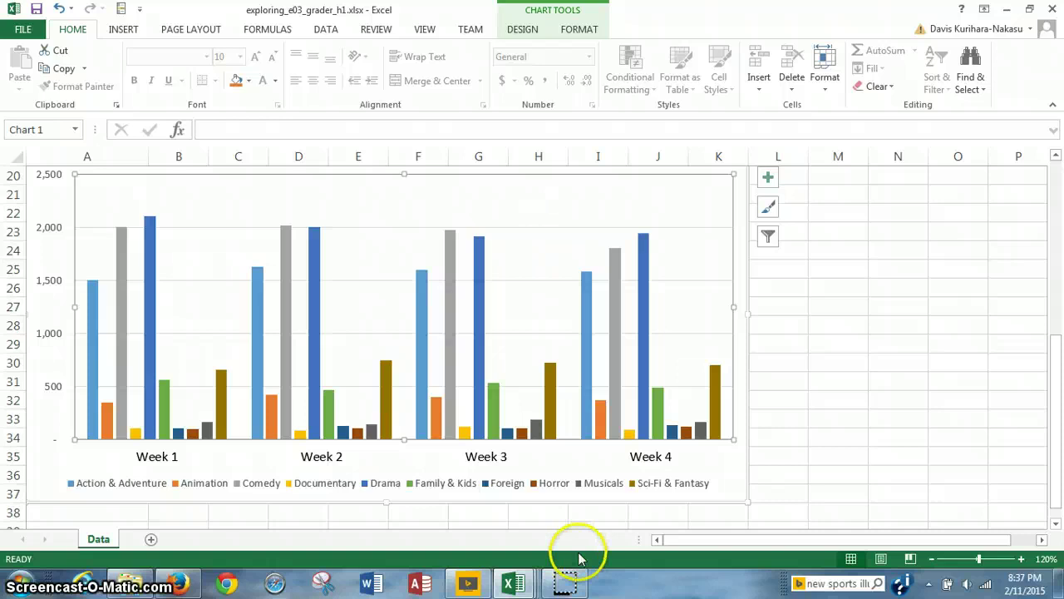
click(725, 467)
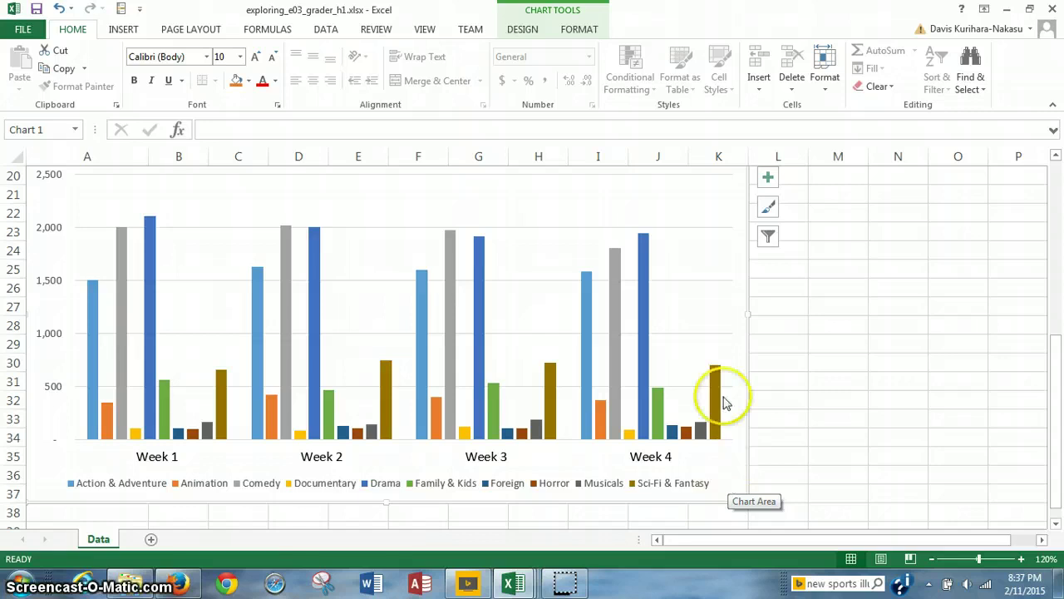
Add a primary vertical axis title to the November 2016 Downloads by Genre chart
scroll(788, 349, up, 2)
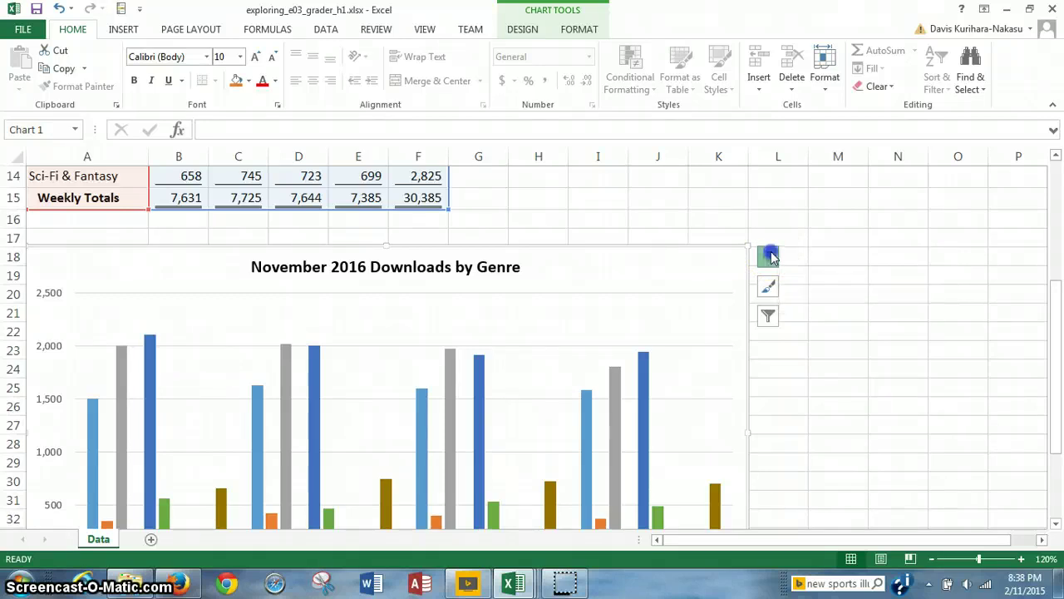
click(769, 257)
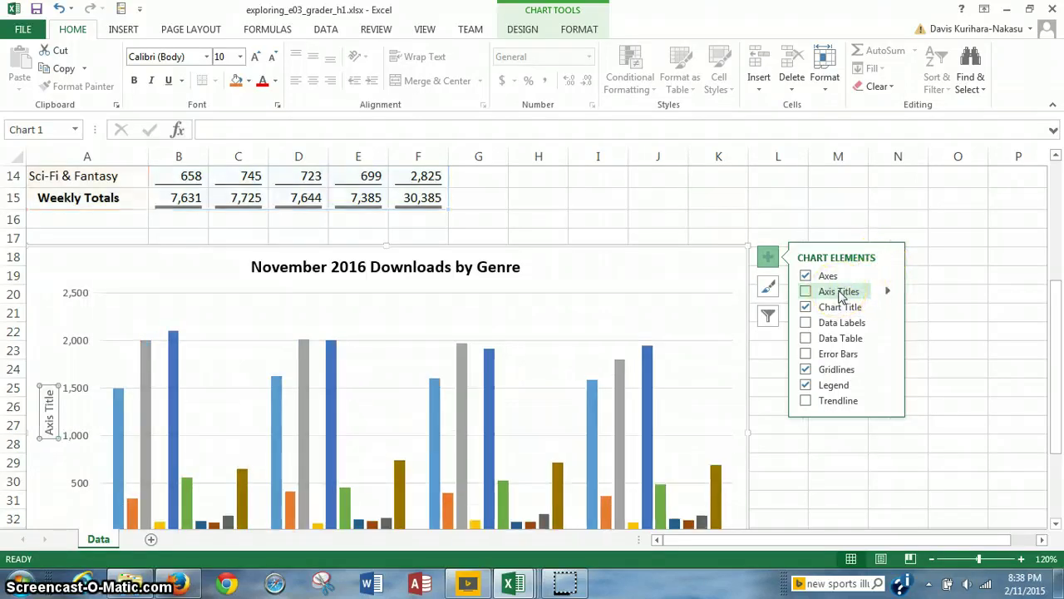
click(815, 292)
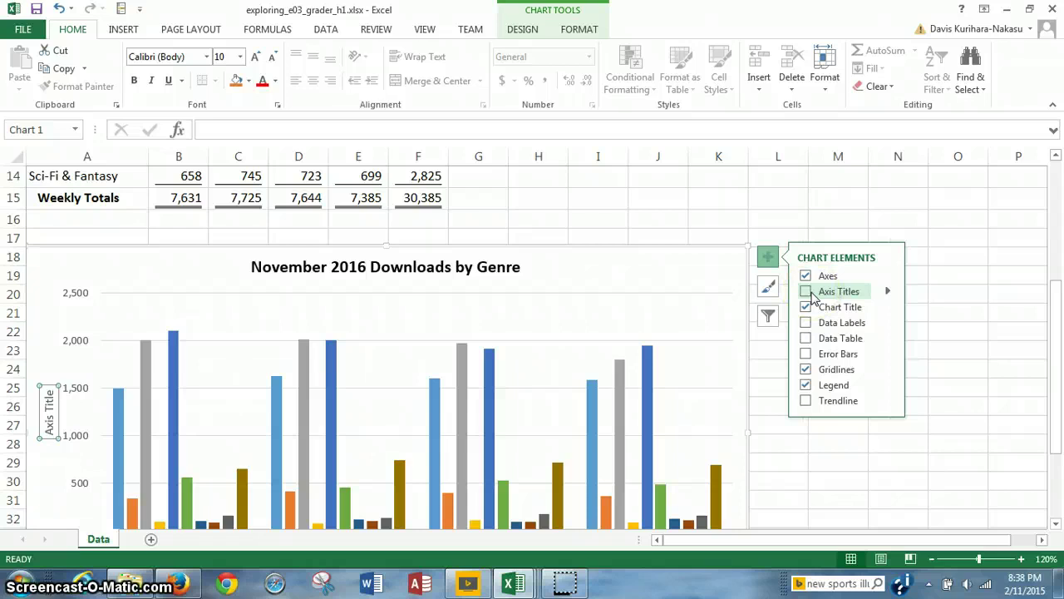
click(815, 293)
click(848, 295)
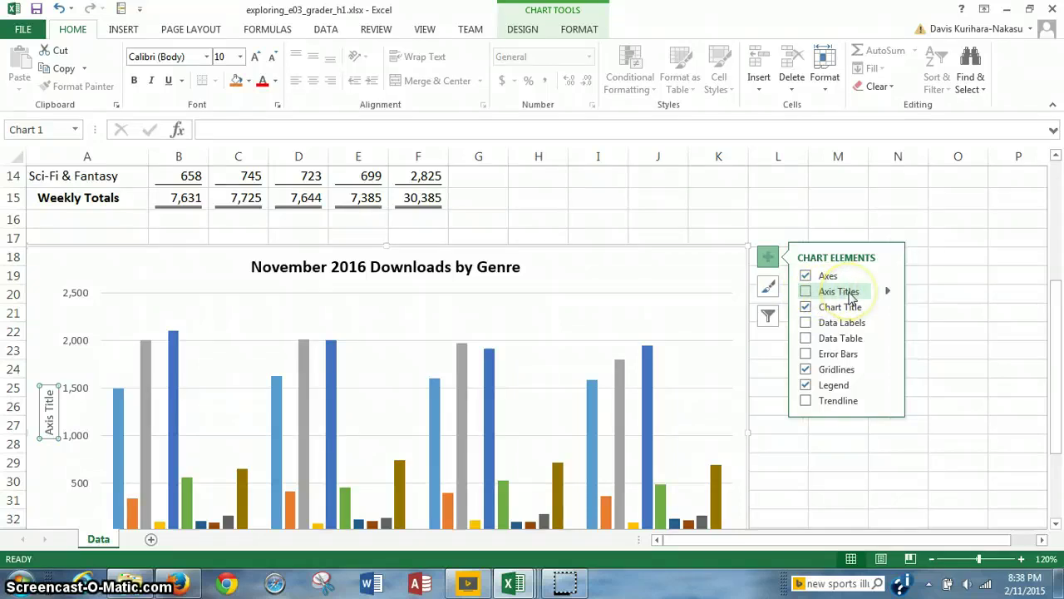
click(877, 294)
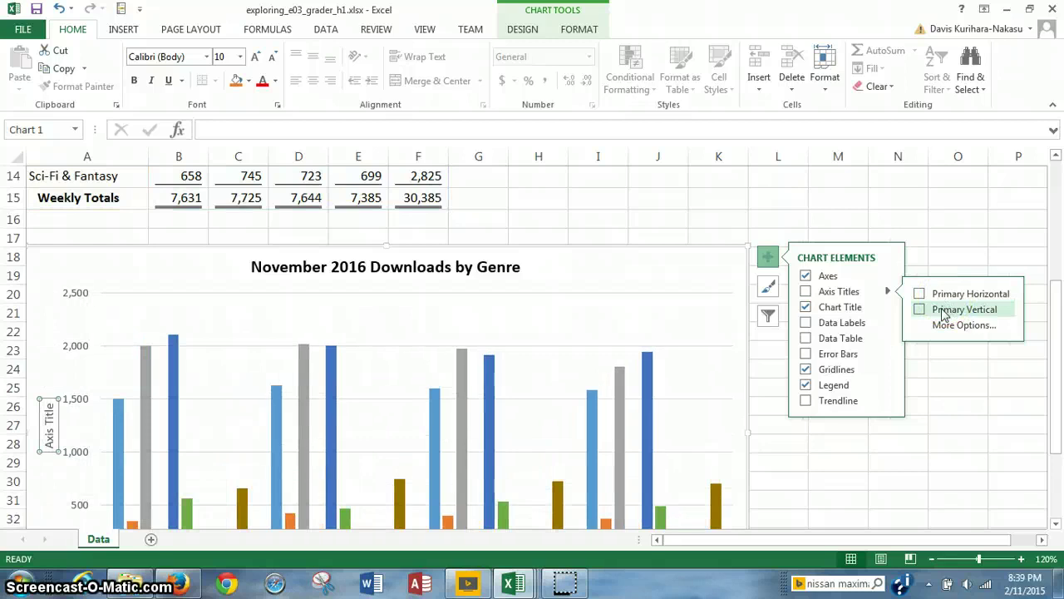
click(920, 309)
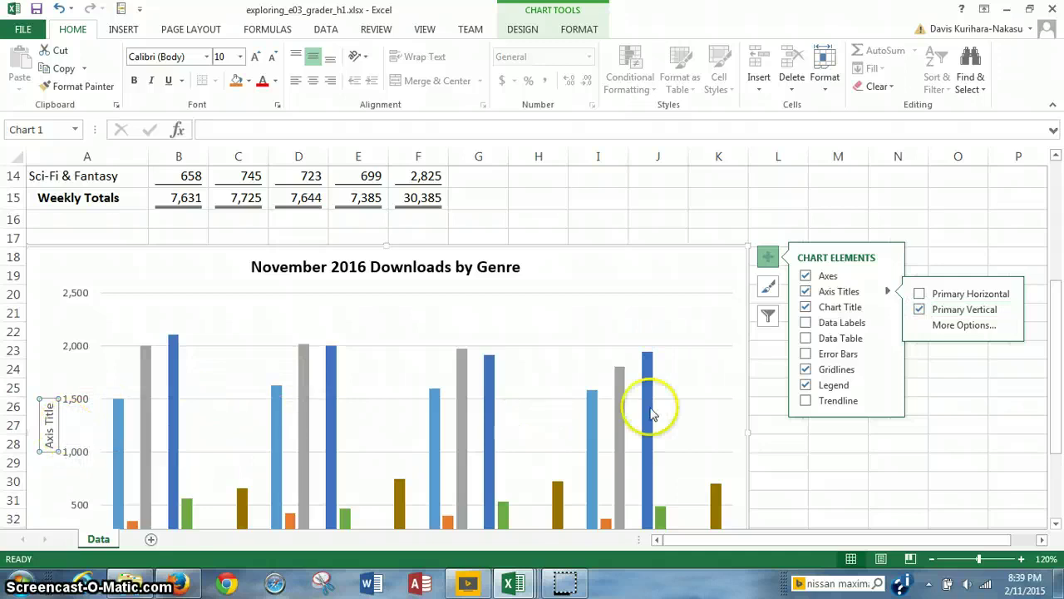
click(811, 441)
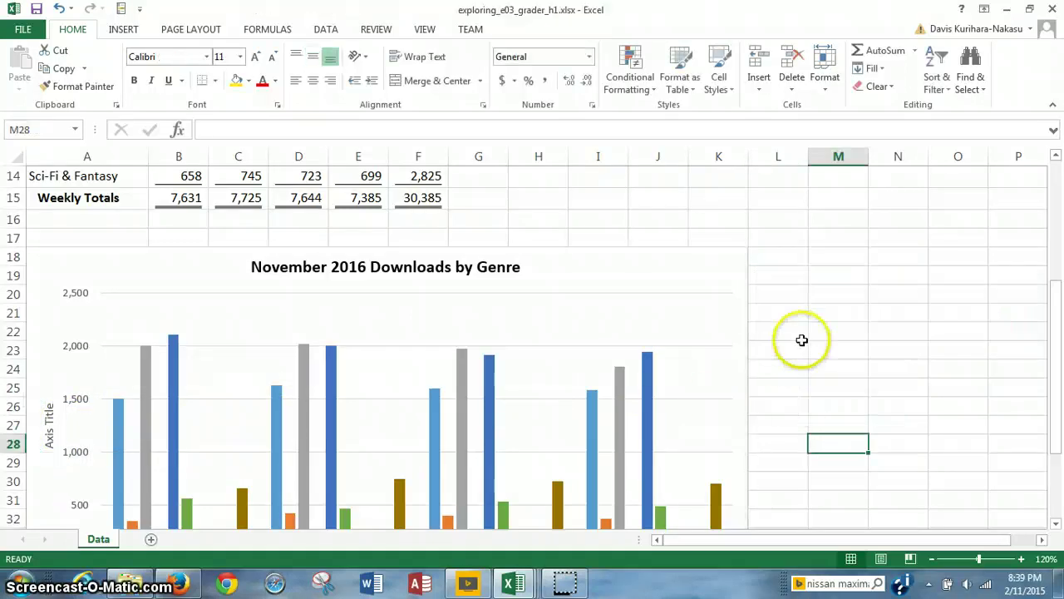
Replace the placeholder text of the chart's vertical axis title with "Number of Downloads"
scroll(680, 357, down, 1)
scroll(680, 358, down, 1)
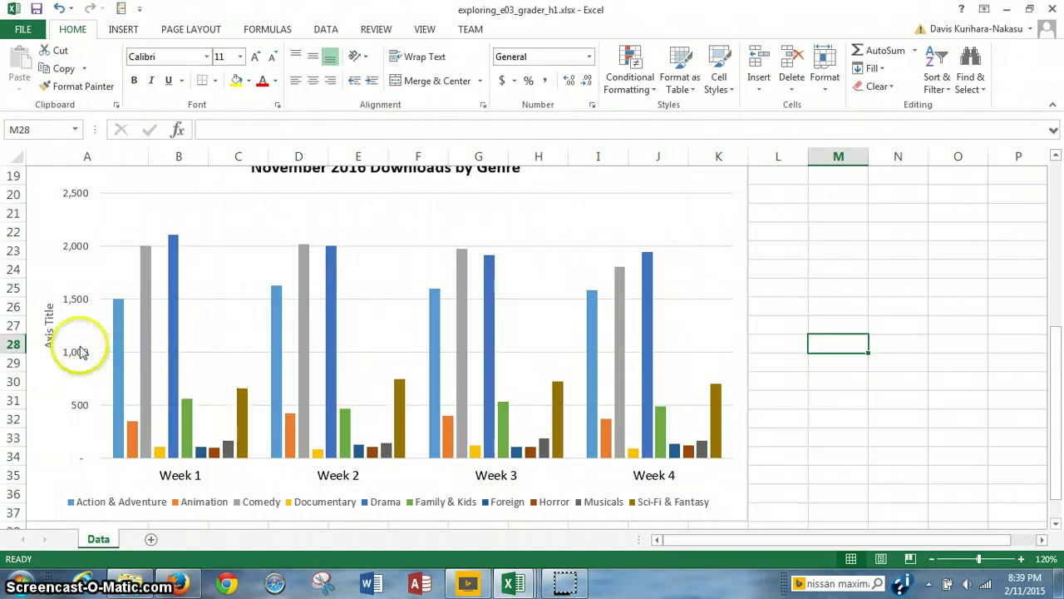
click(51, 326)
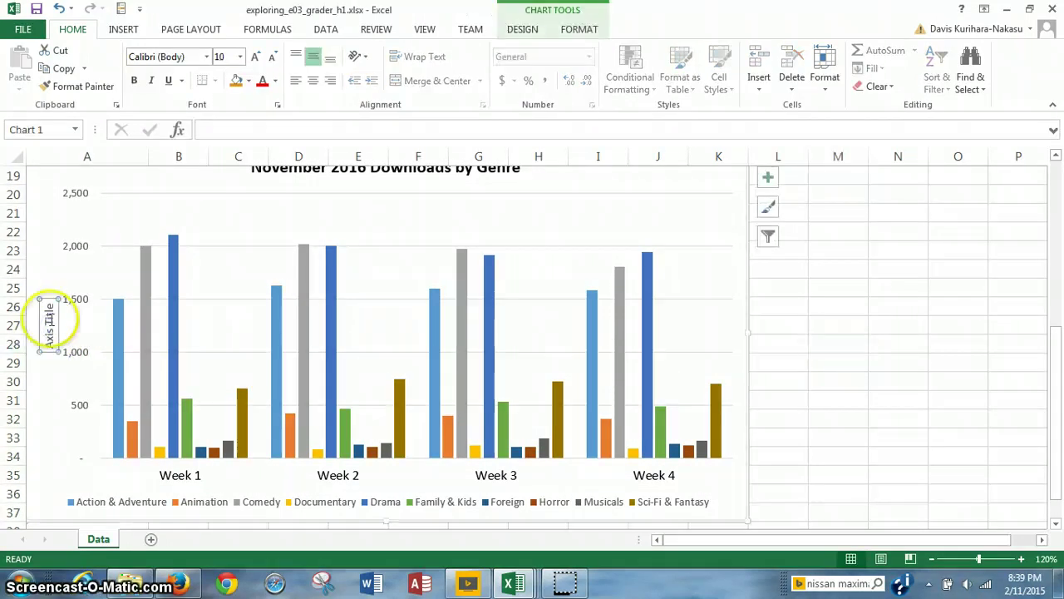
click(49, 315)
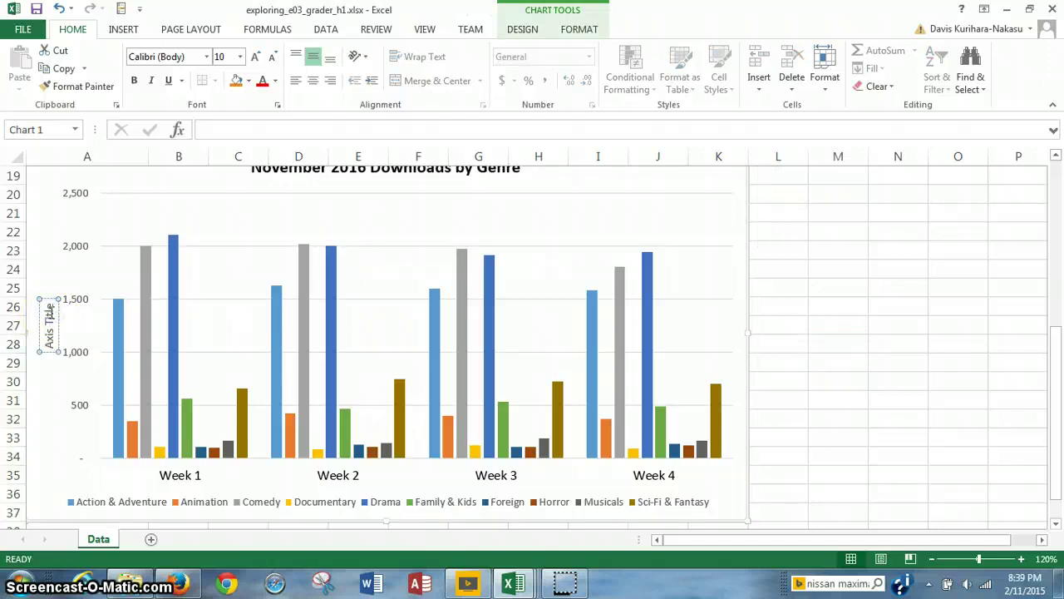
key(BackSpace)
key(BackSpace)
key(BackSpace)
key(BackSpace)
key(BackSpace)
key(BackSpace)
key(BackSpace)
key(BackSpace)
key(BackSpace)
key(BackSpace)
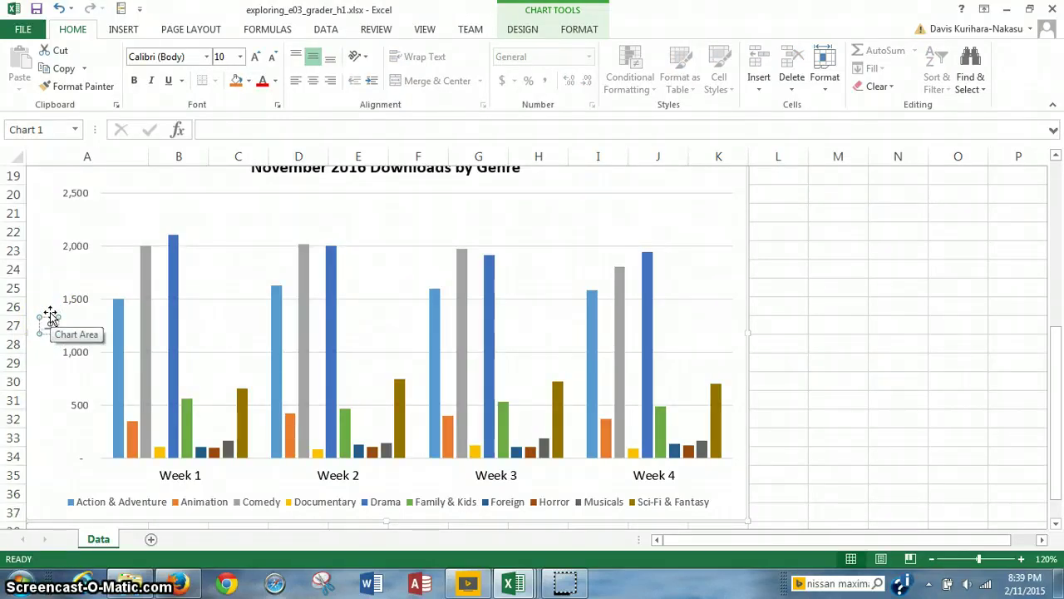
key(BackSpace)
text(Number)
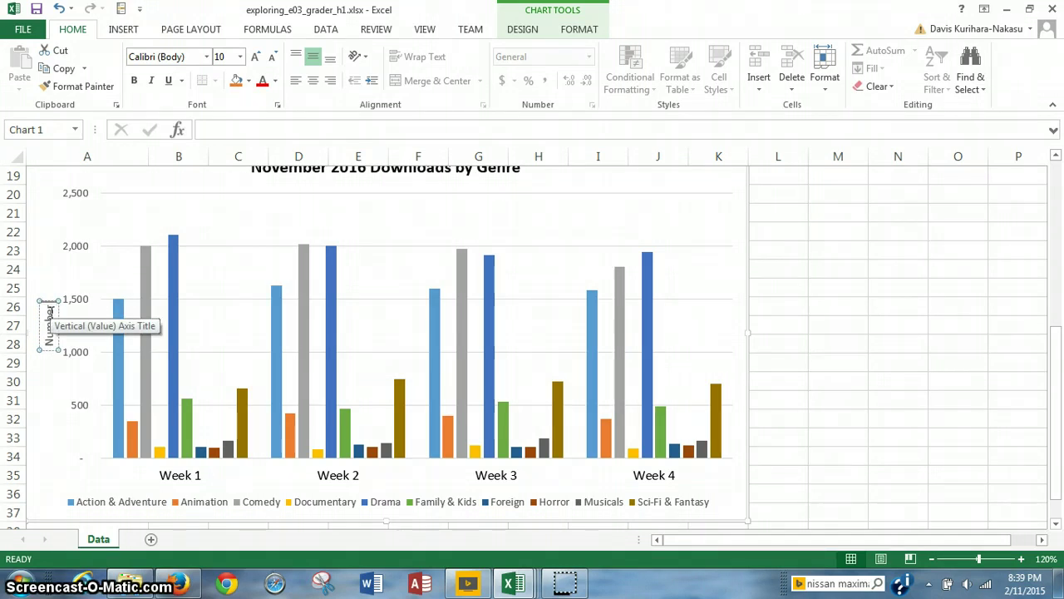
text( of Downlo)
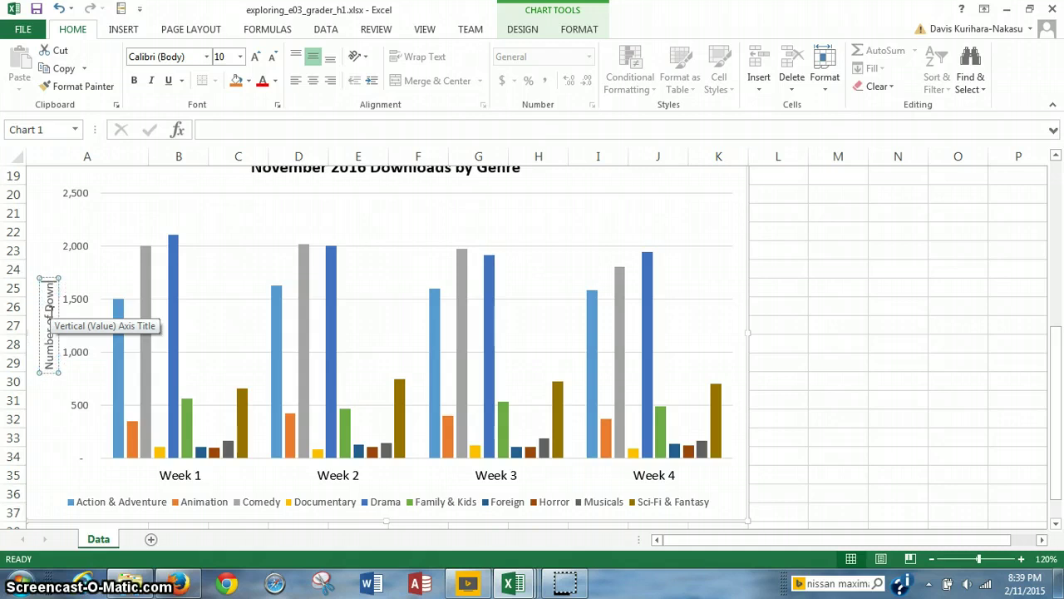
text(ads)
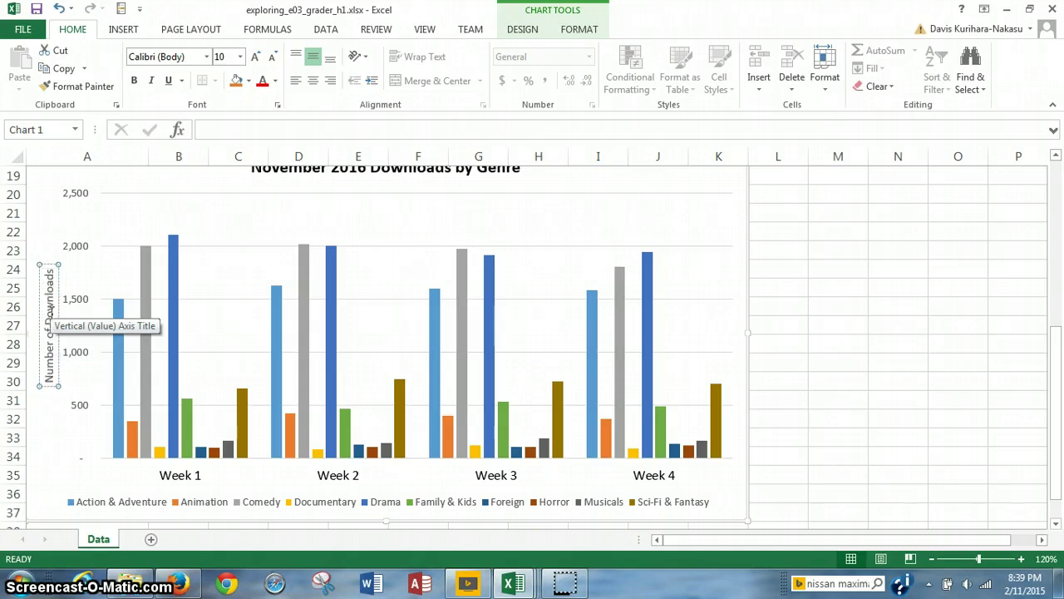
click(789, 293)
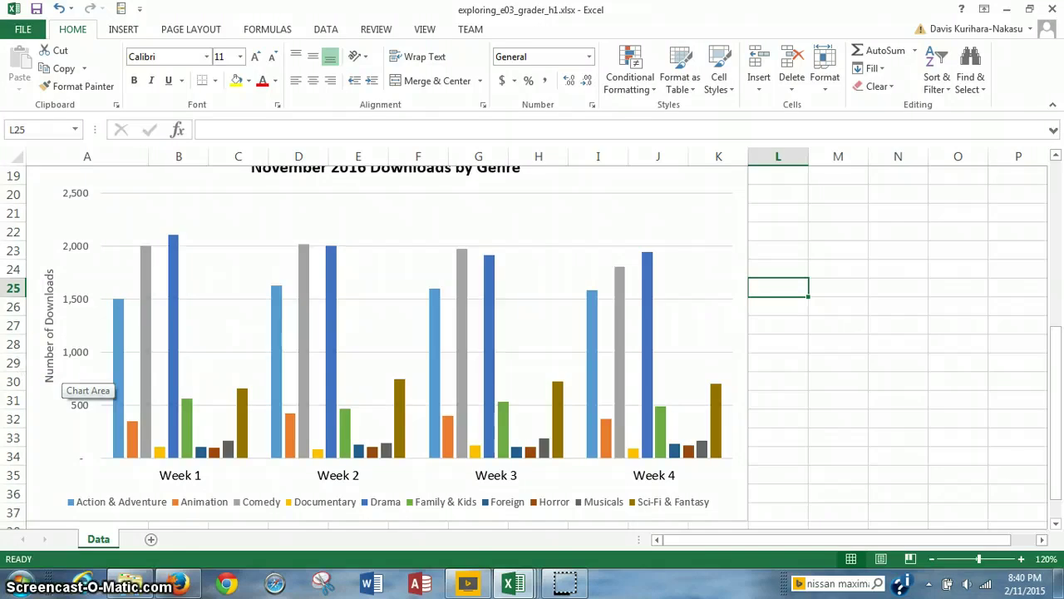
Set the font color of the chart's Number of Downloads axis title to Black, Text 1
click(107, 326)
click(48, 308)
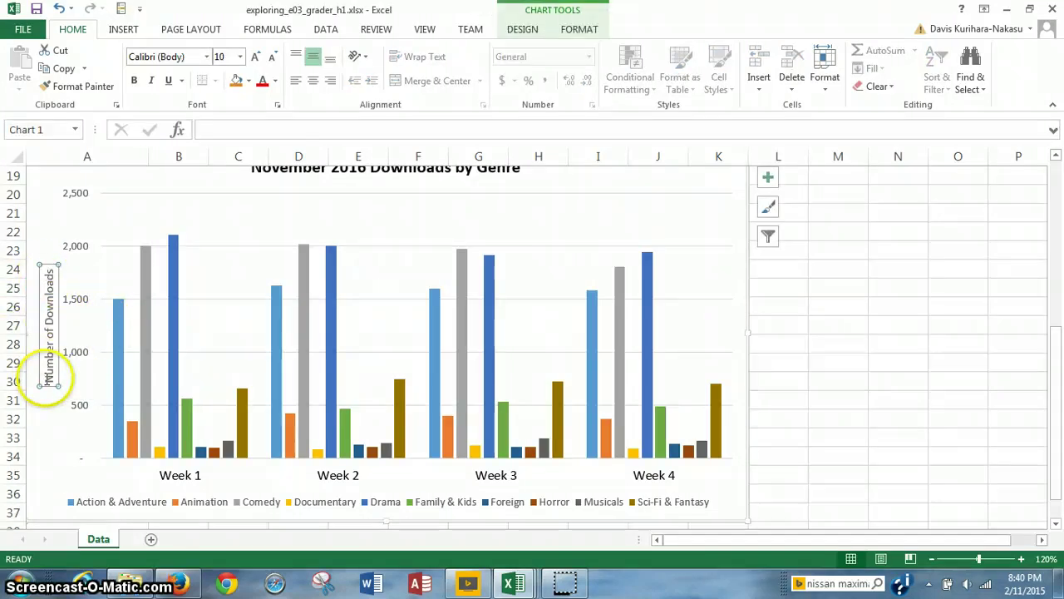
click(46, 375)
click(48, 378)
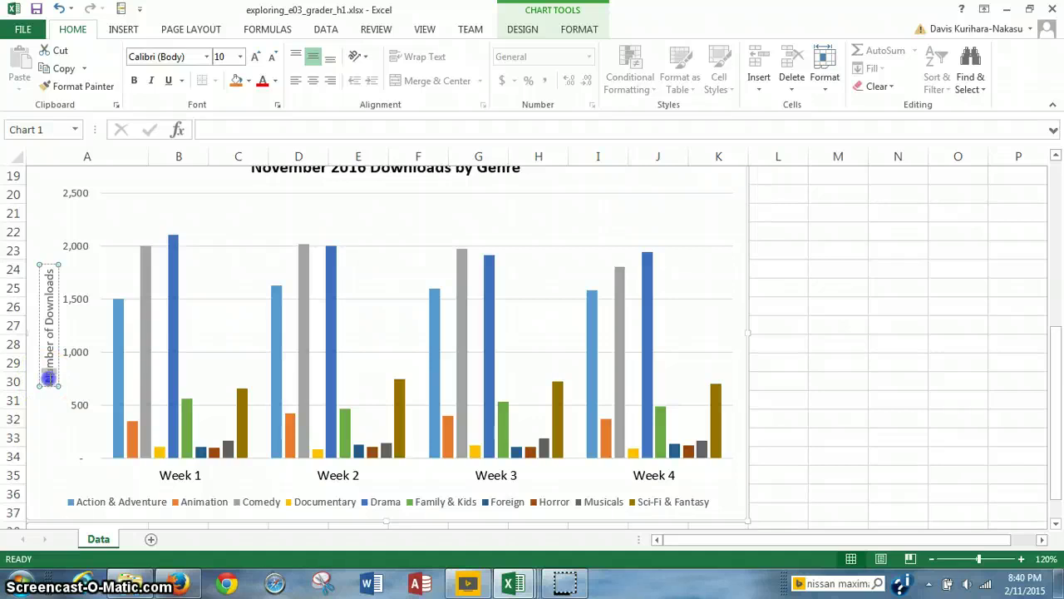
drag(47, 380, 50, 275)
click(49, 275)
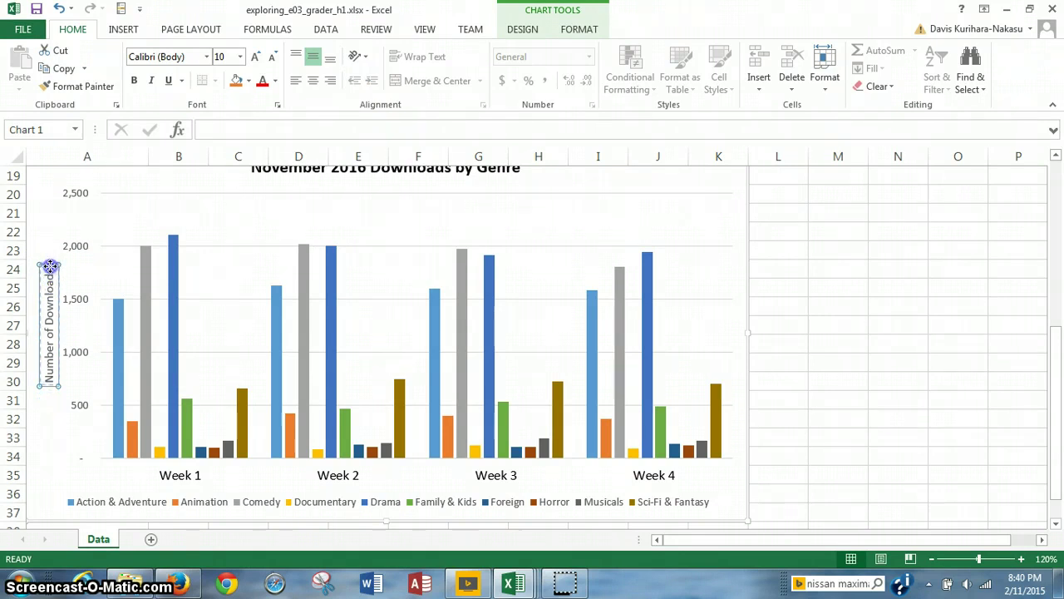
click(50, 266)
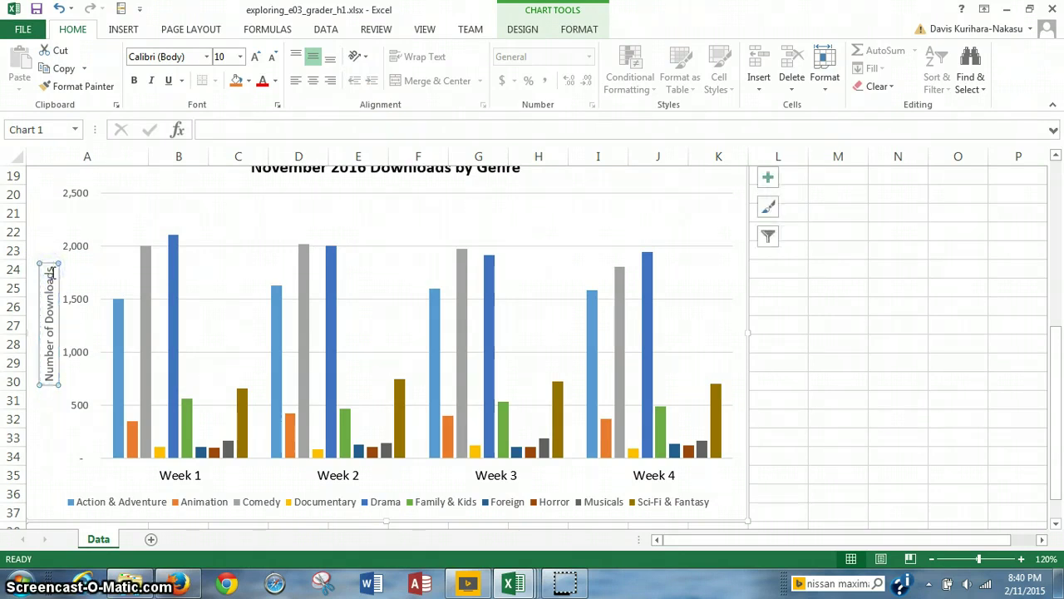
drag(50, 266, 52, 380)
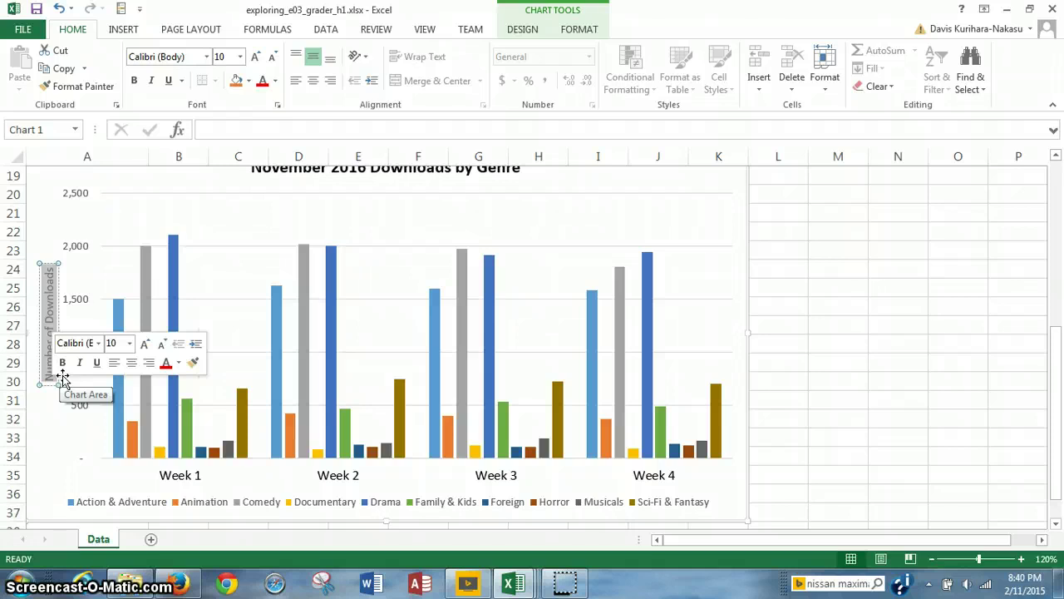
click(62, 379)
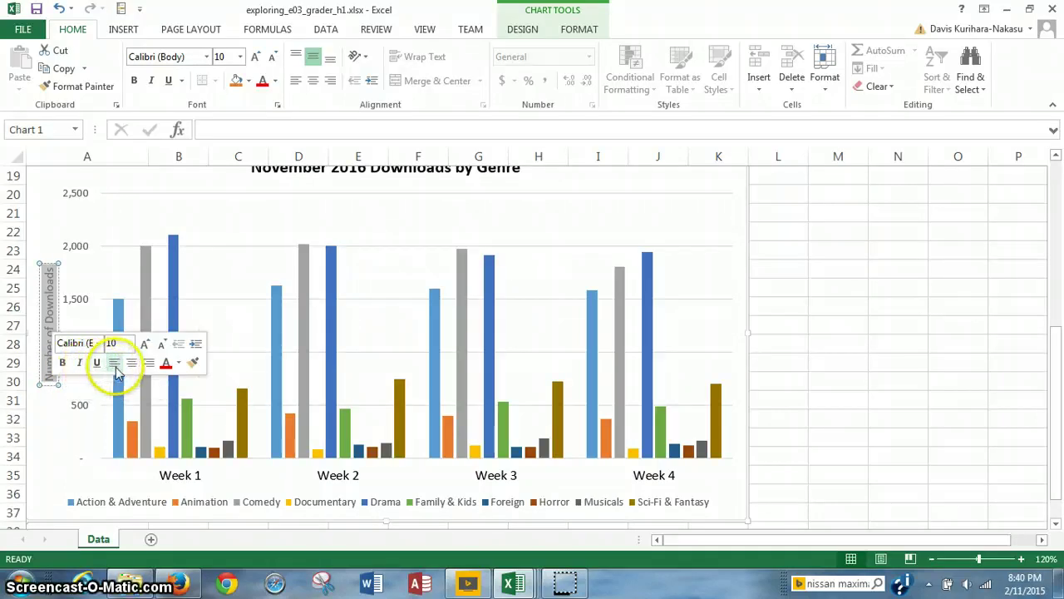
click(180, 371)
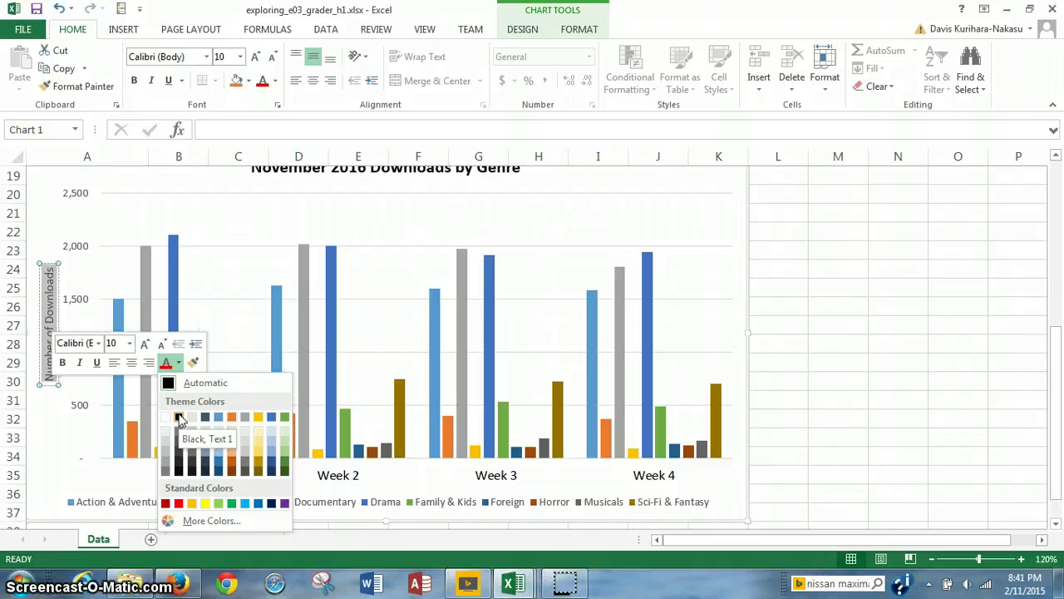
click(180, 417)
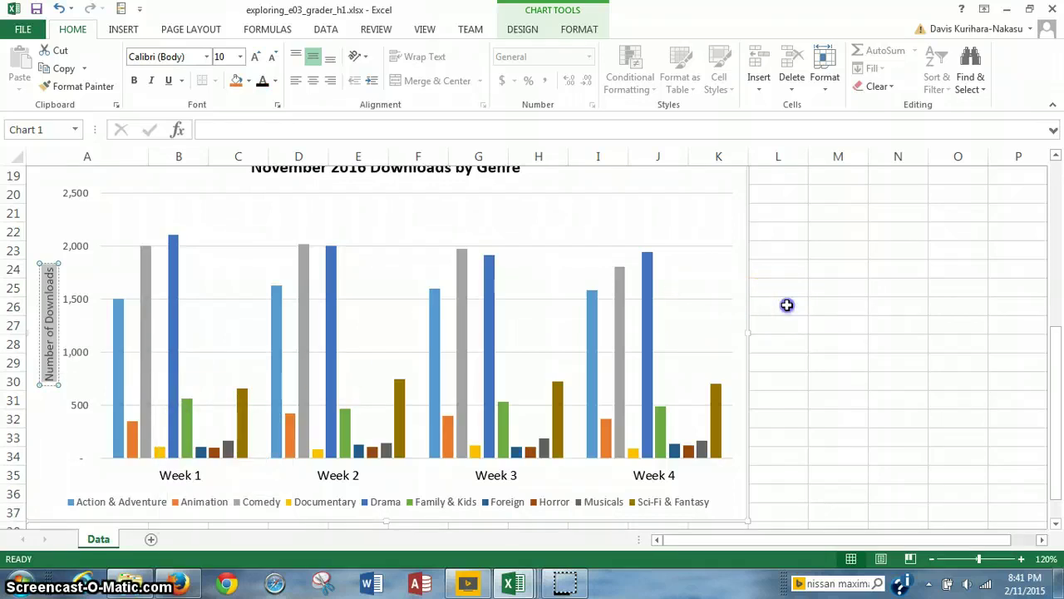
click(786, 306)
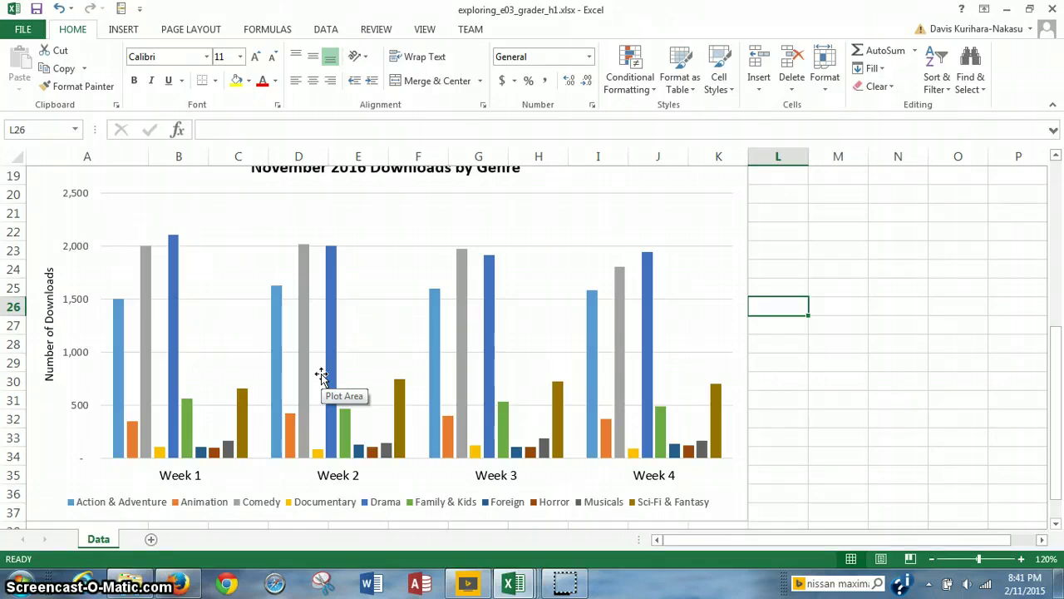
click(620, 281)
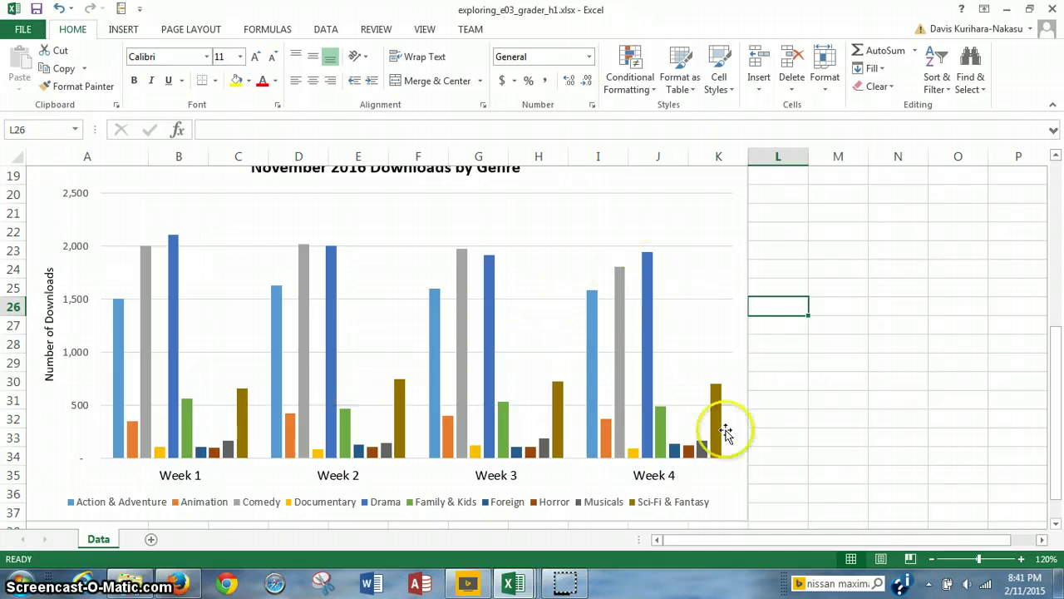
click(731, 491)
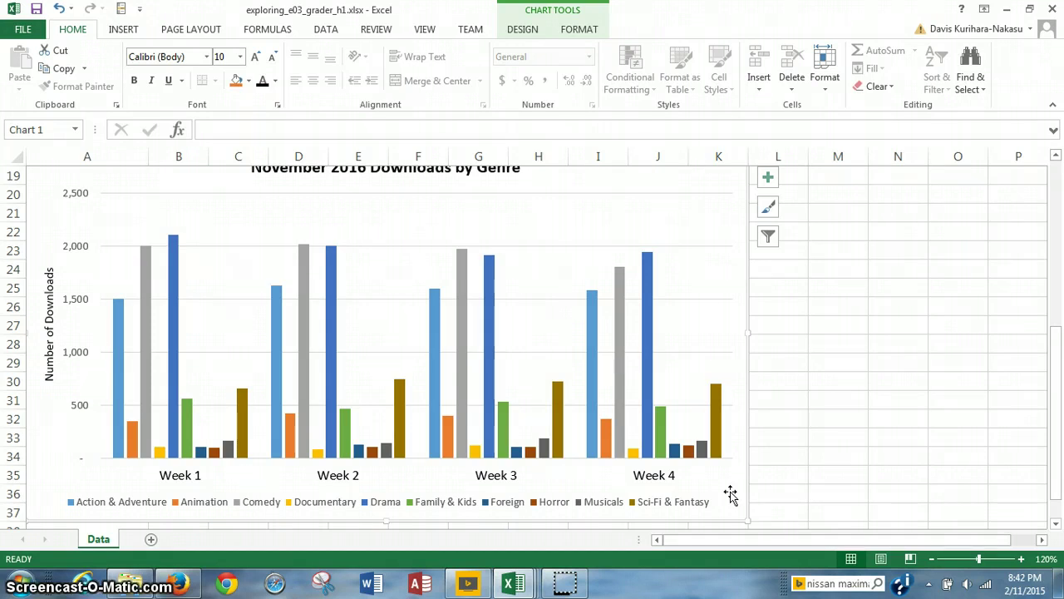
right_click(731, 494)
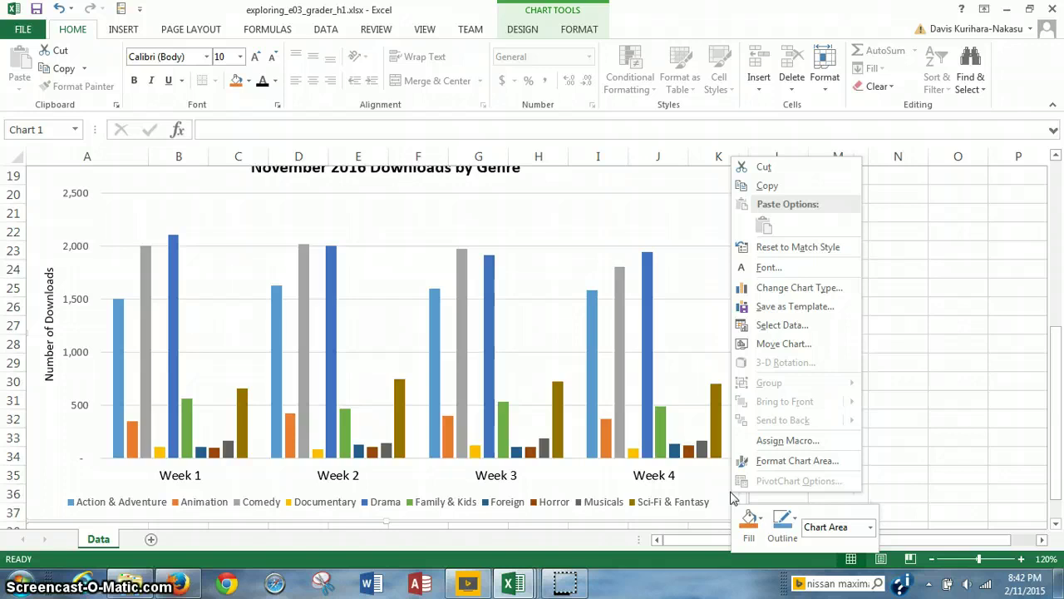
click(964, 481)
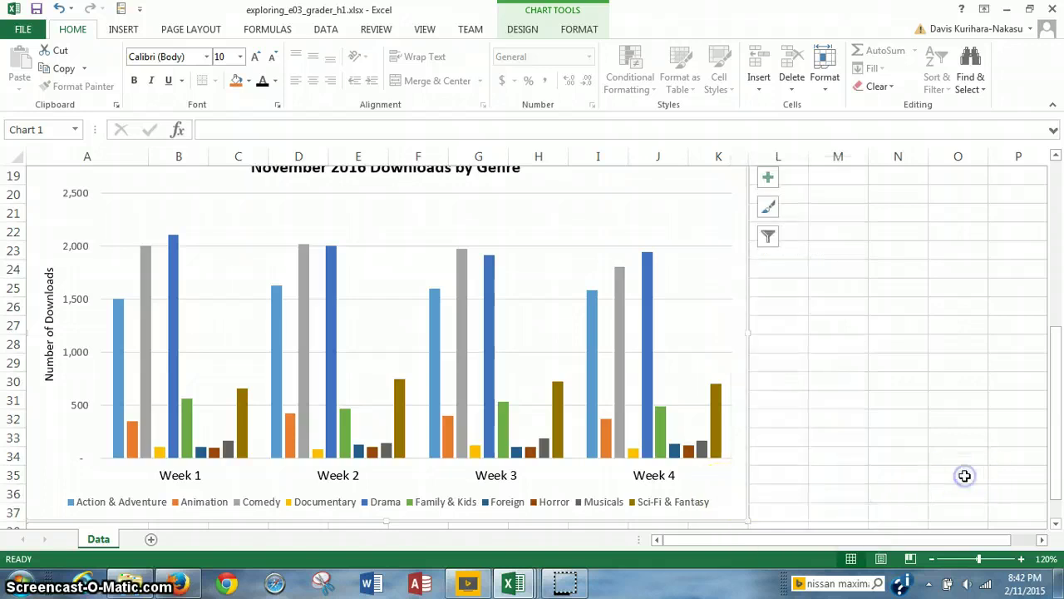
Set the legend position of the November 2016 Downloads by Genre chart to Right and close the legend formatting options
click(562, 508)
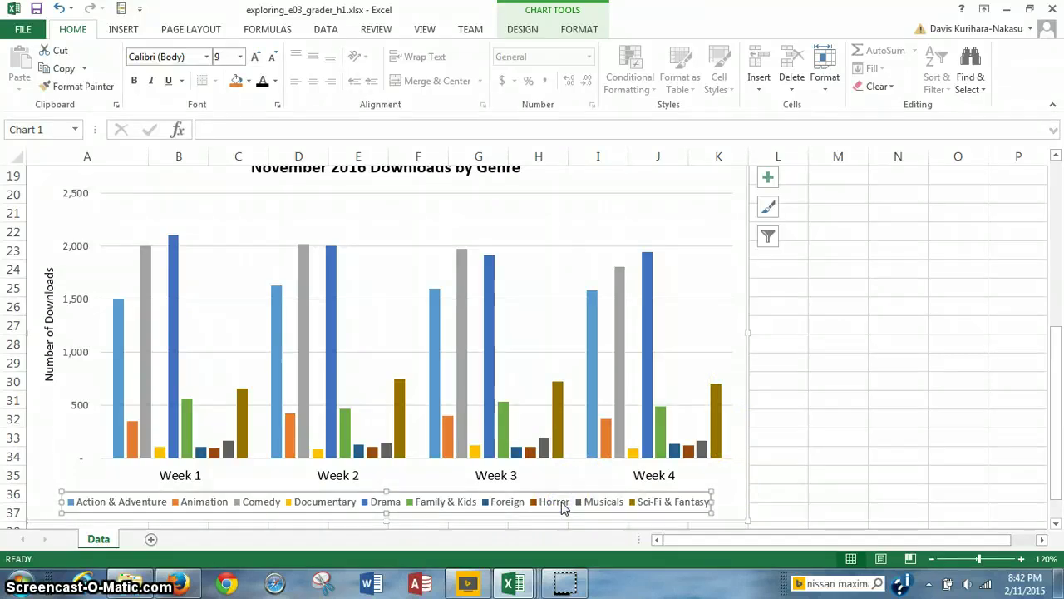
click(637, 505)
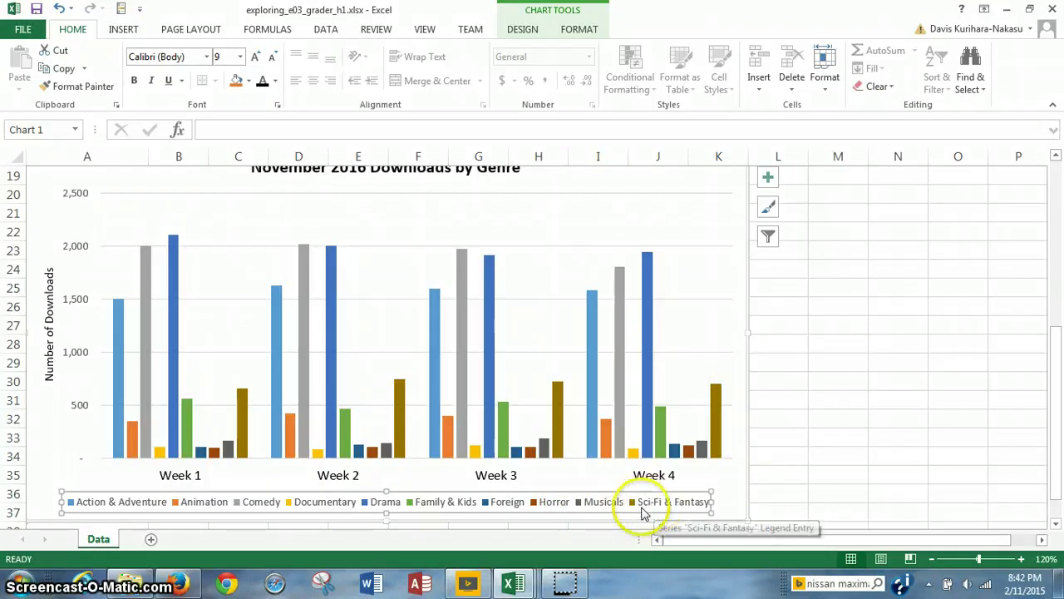
click(596, 506)
click(637, 506)
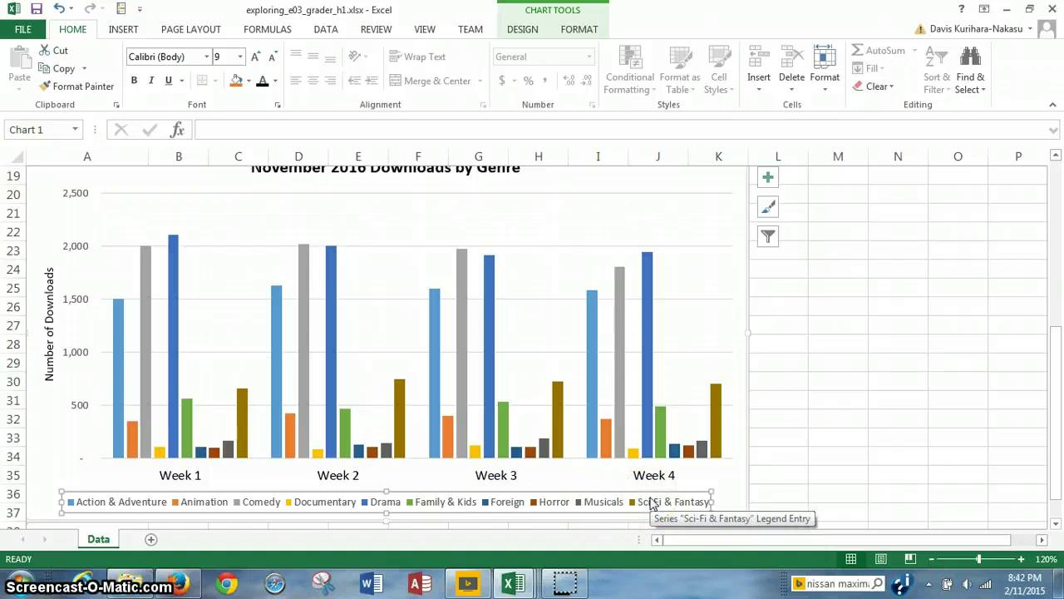
click(660, 505)
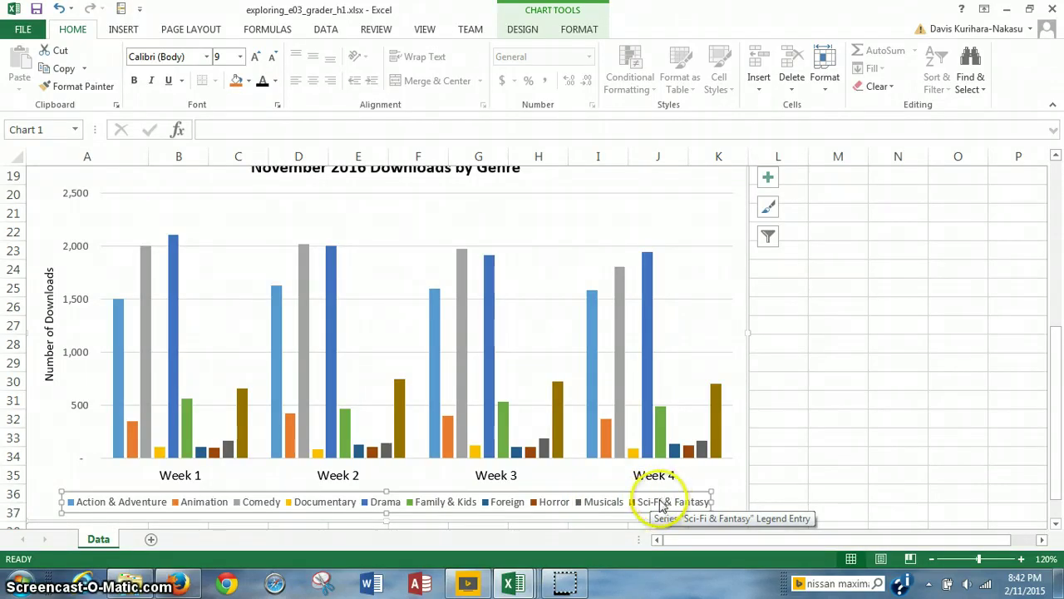
right_click(660, 505)
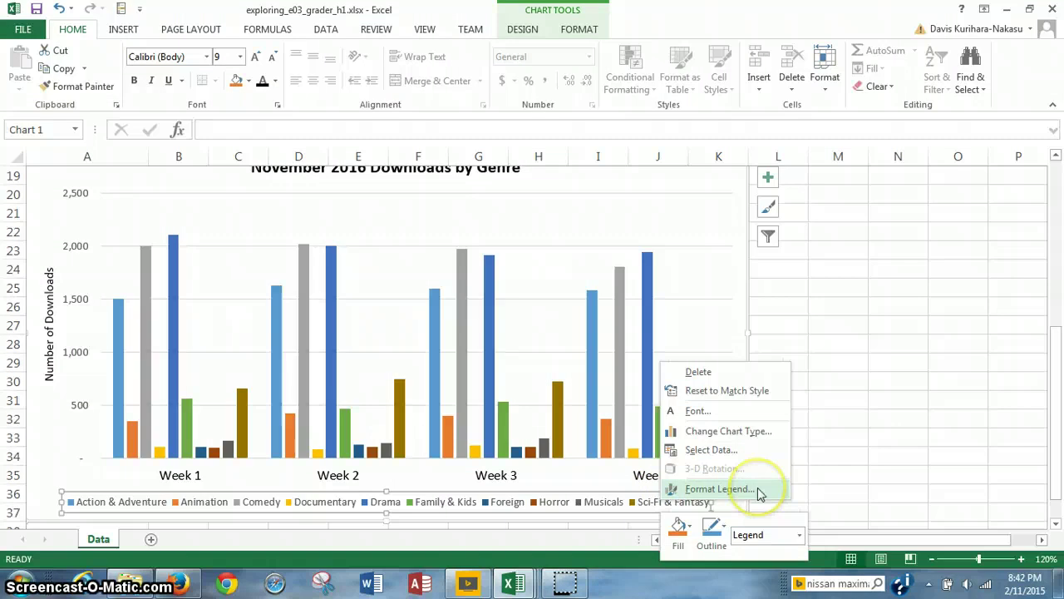
click(719, 488)
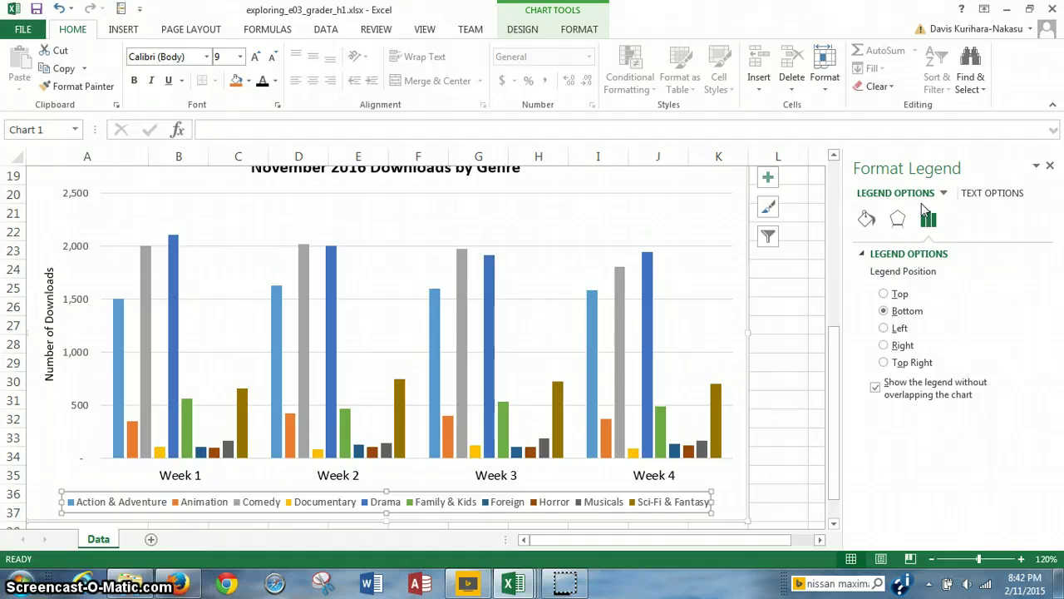
click(884, 346)
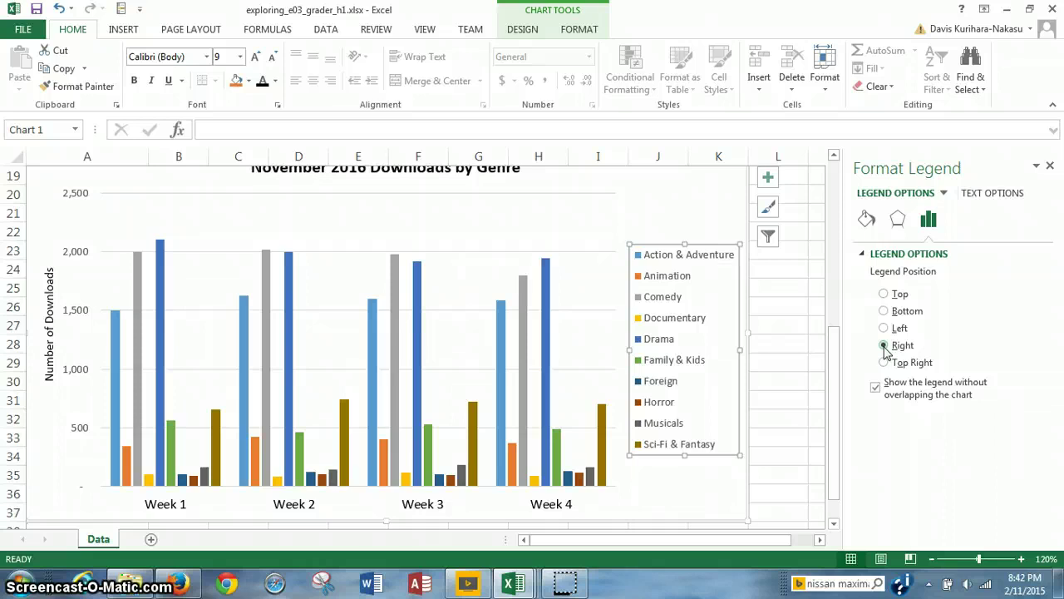
click(885, 349)
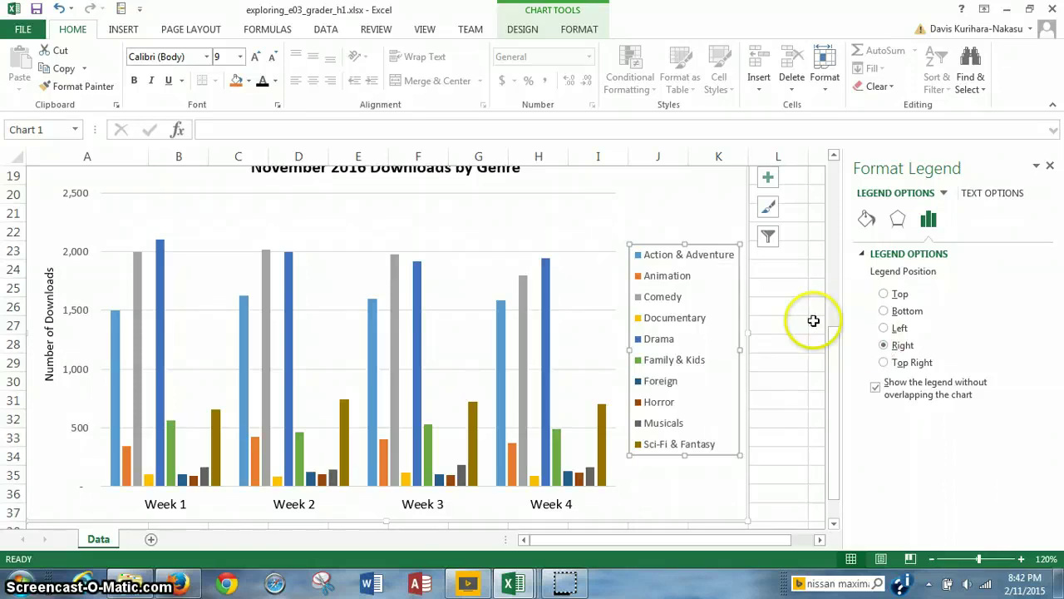
click(788, 321)
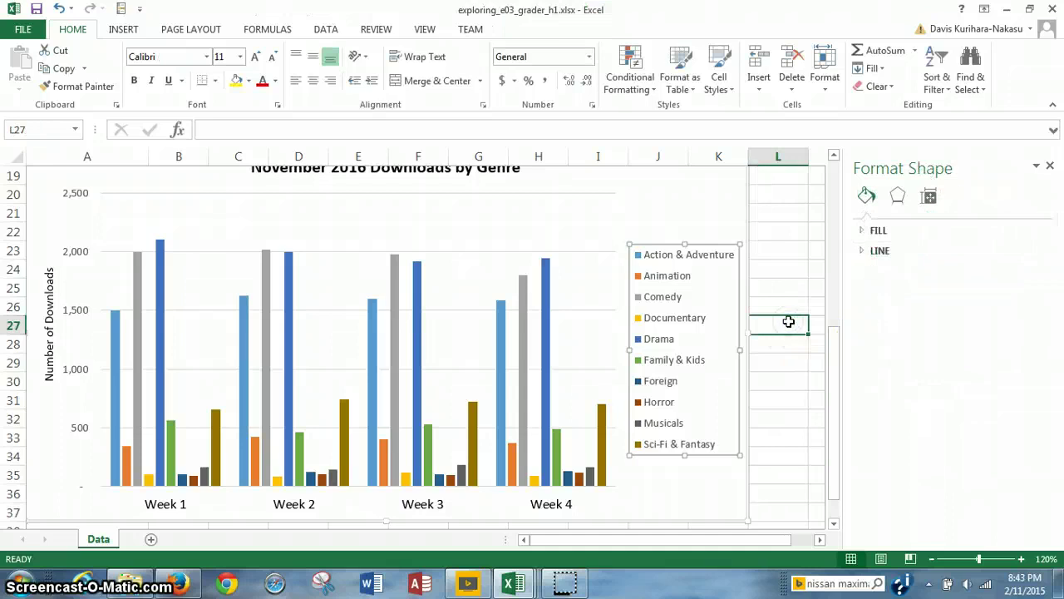
click(1050, 166)
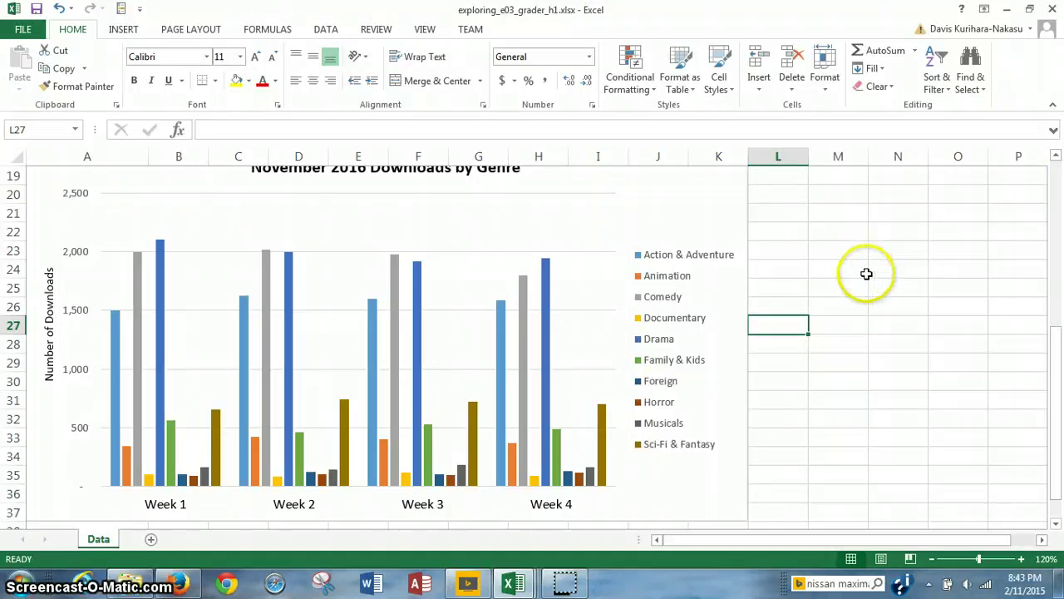
scroll(865, 271, down, 1)
scroll(871, 285, down, 1)
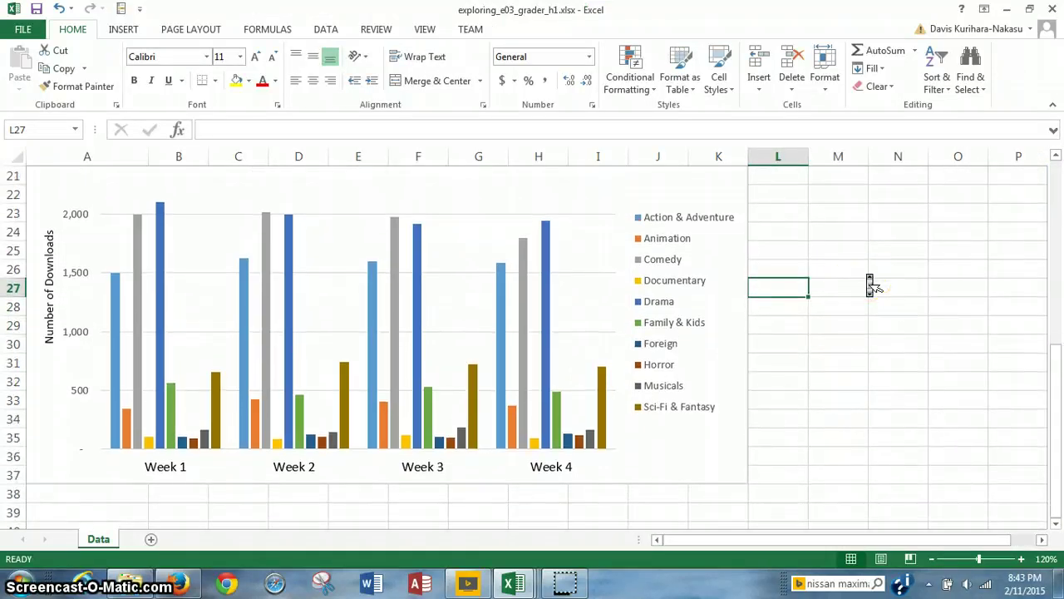